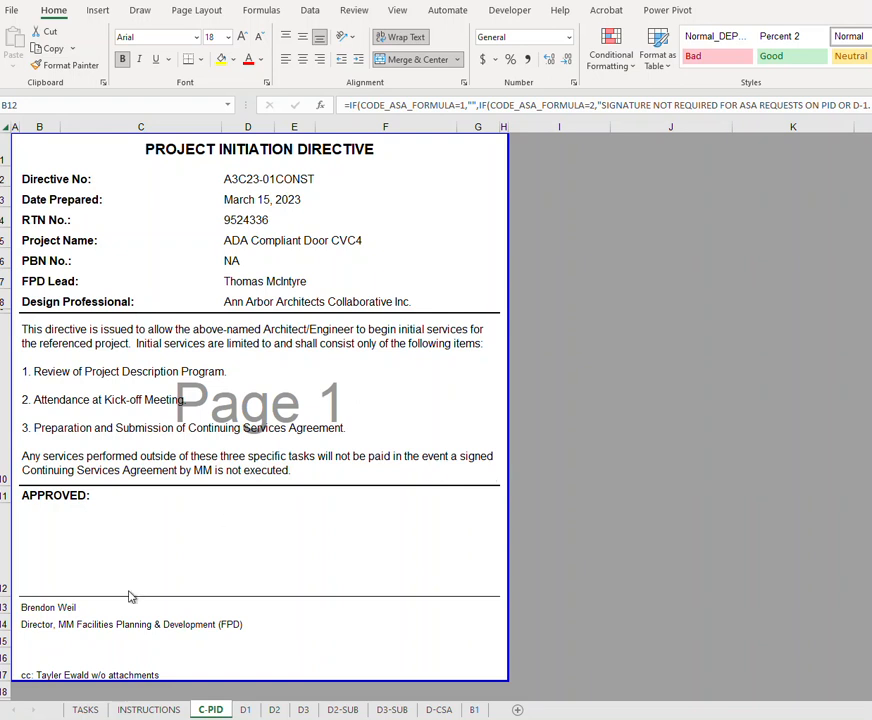
Step: On sheet D2, enter 3/15 as the date prepared and XX-0000 as the consultant project number
{"action": "left_click", "coordinate": [247, 709]}
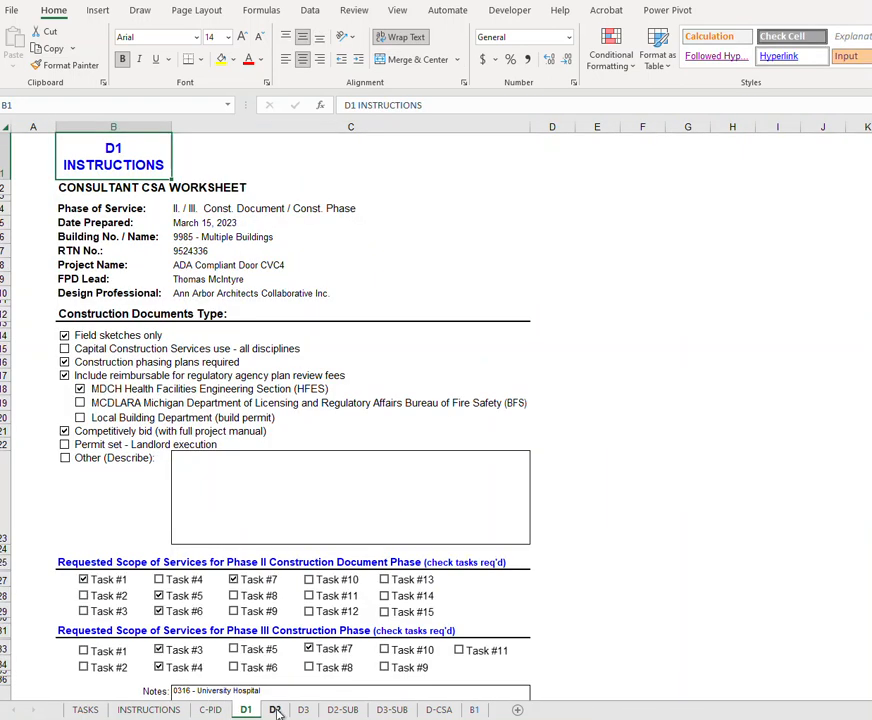
{"action": "left_click", "coordinate": [275, 709]}
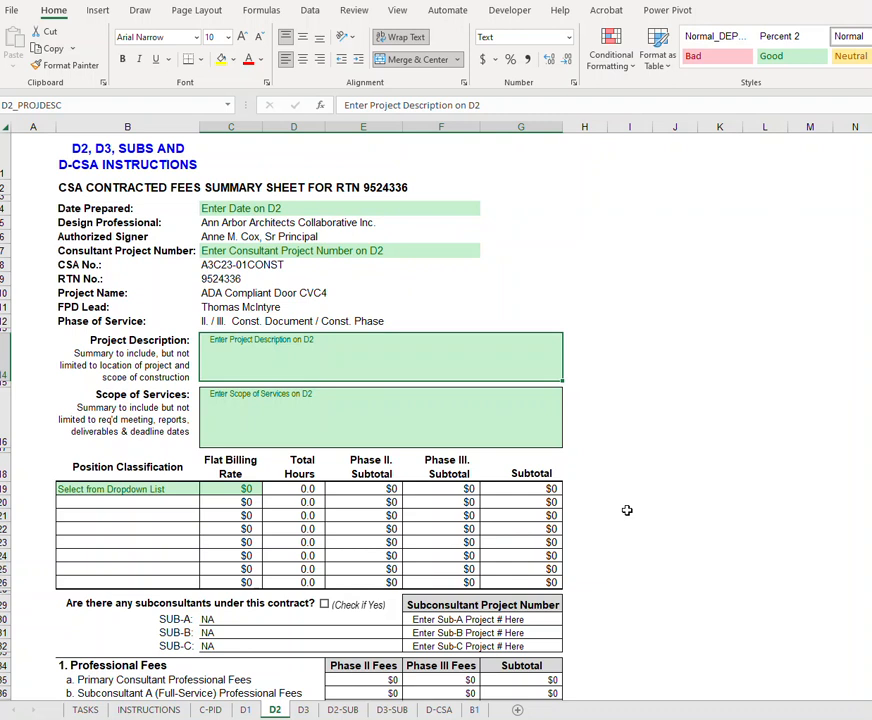
{"action": "left_click", "coordinate": [424, 207]}
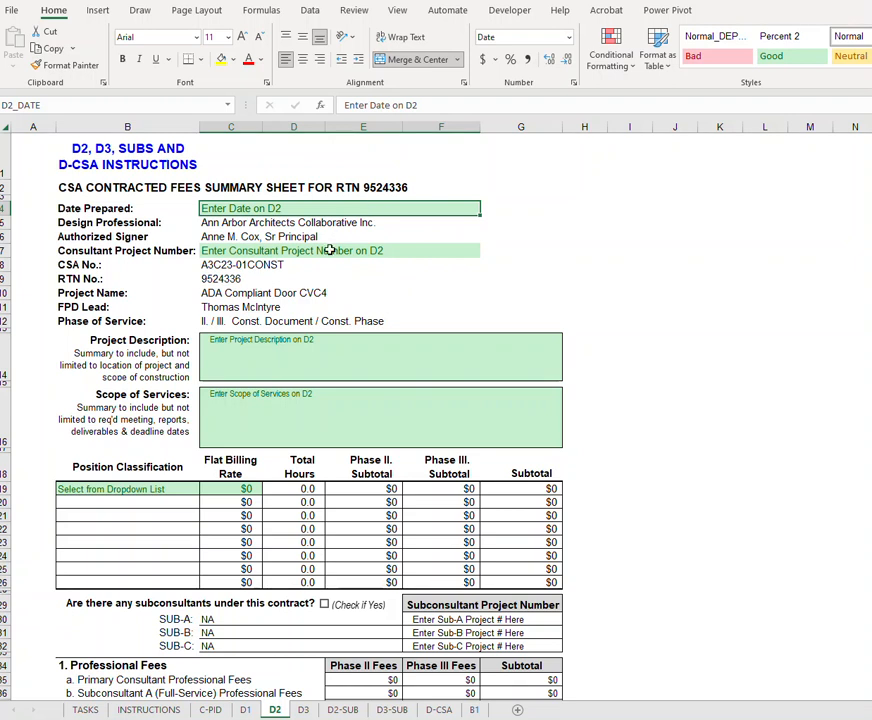
{"action": "type", "text": "3/15"}
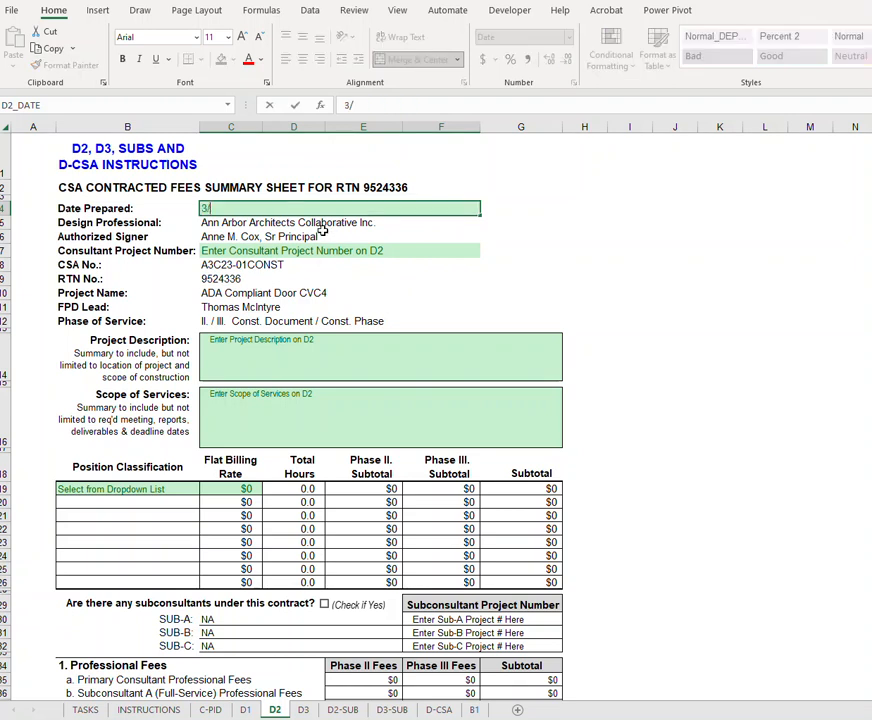
{"action": "key", "text": "Return"}
{"action": "key", "text": "Down"}
{"action": "key", "text": "Down"}
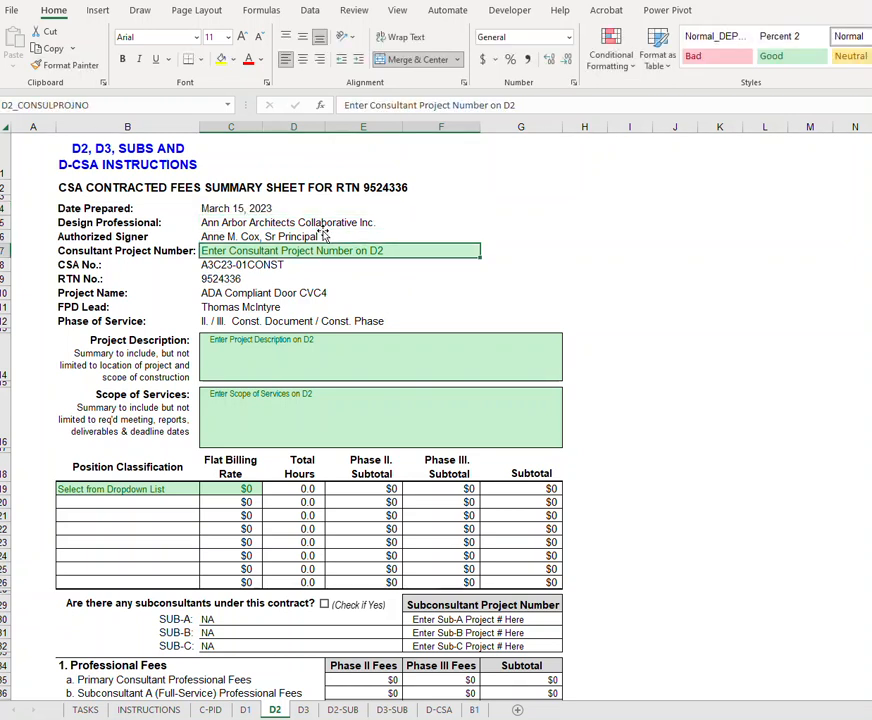
{"action": "type", "text": "XX-0000"}
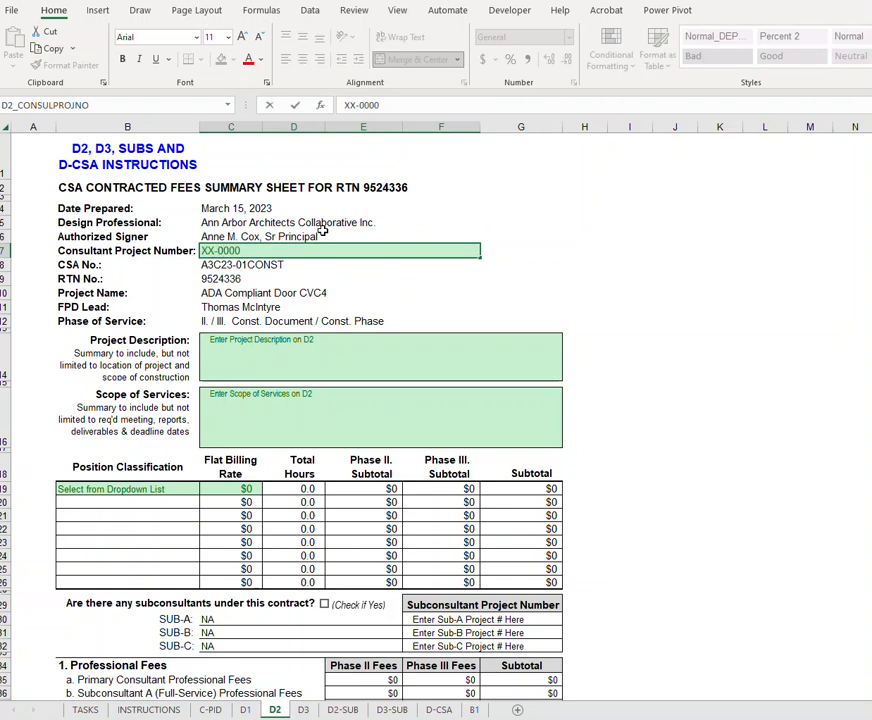
{"action": "key", "text": "Return"}
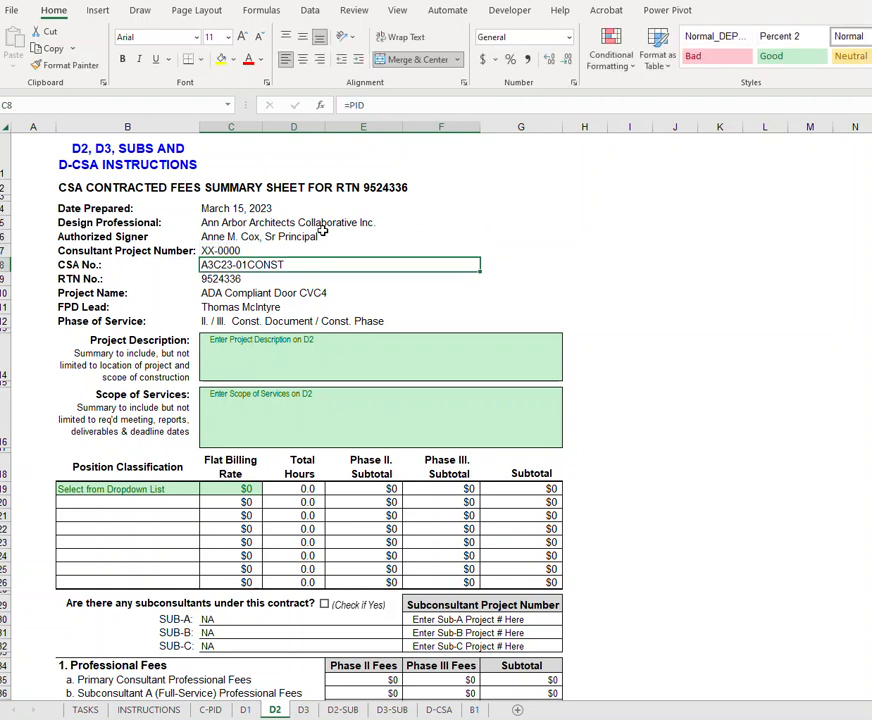
Step: Fill in the Project Description with "Enter Project description Here"
{"action": "left_click", "coordinate": [331, 343]}
{"action": "type", "text": "E"}
{"action": "key", "text": "Caps_Lock"}
{"action": "type", "text": "nter Proje"}
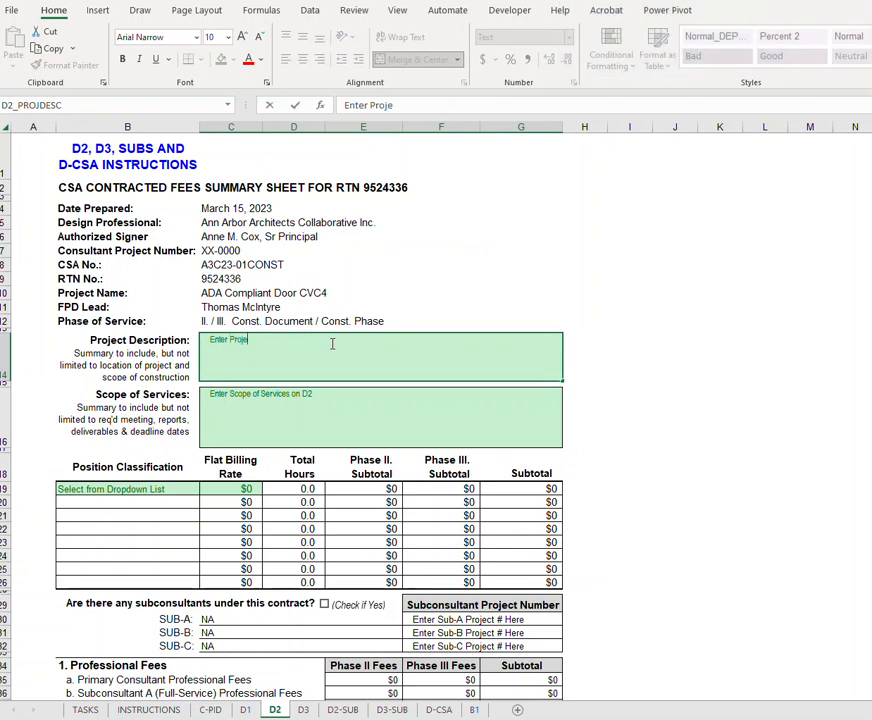
{"action": "type", "text": "ct descript"}
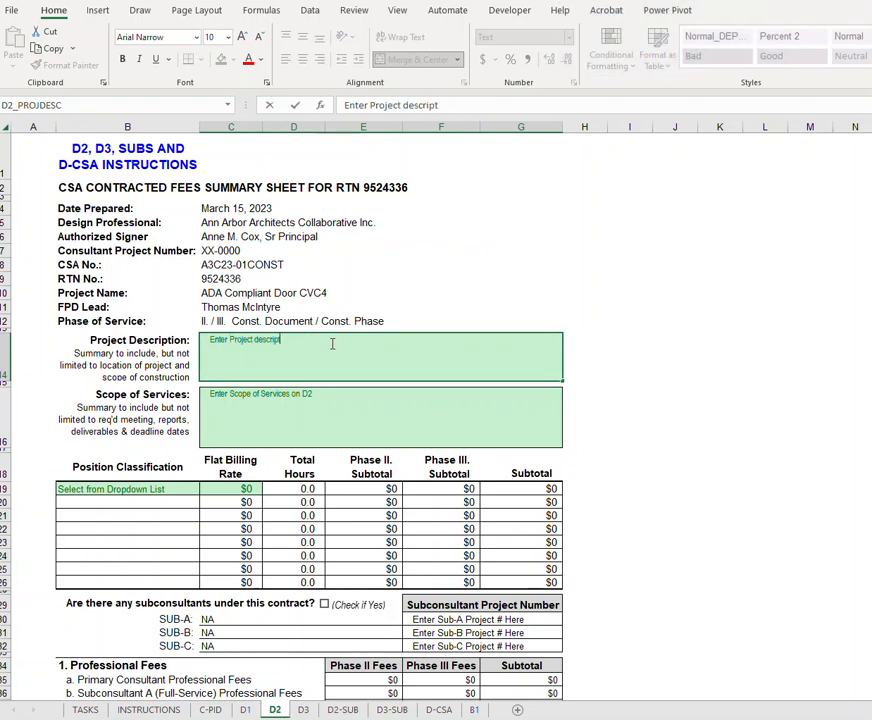
{"action": "type", "text": "ion Here"}
{"action": "key", "text": "Return"}
Step: Fill in the Scope of Services with "Enter Scope of services description here."
{"action": "type", "text": "Enter"}
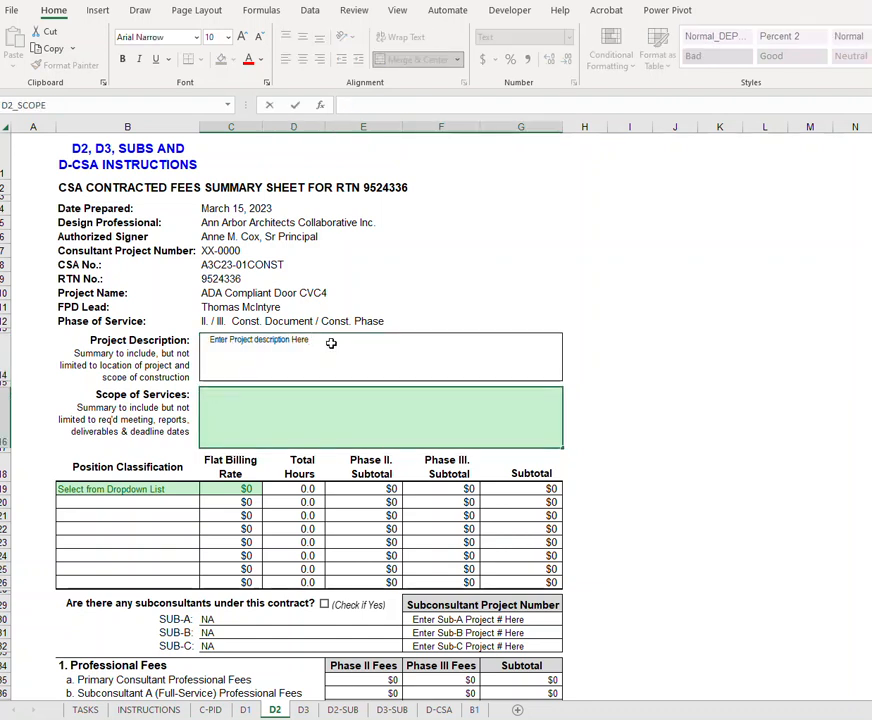
{"action": "type", "text": " Sco"}
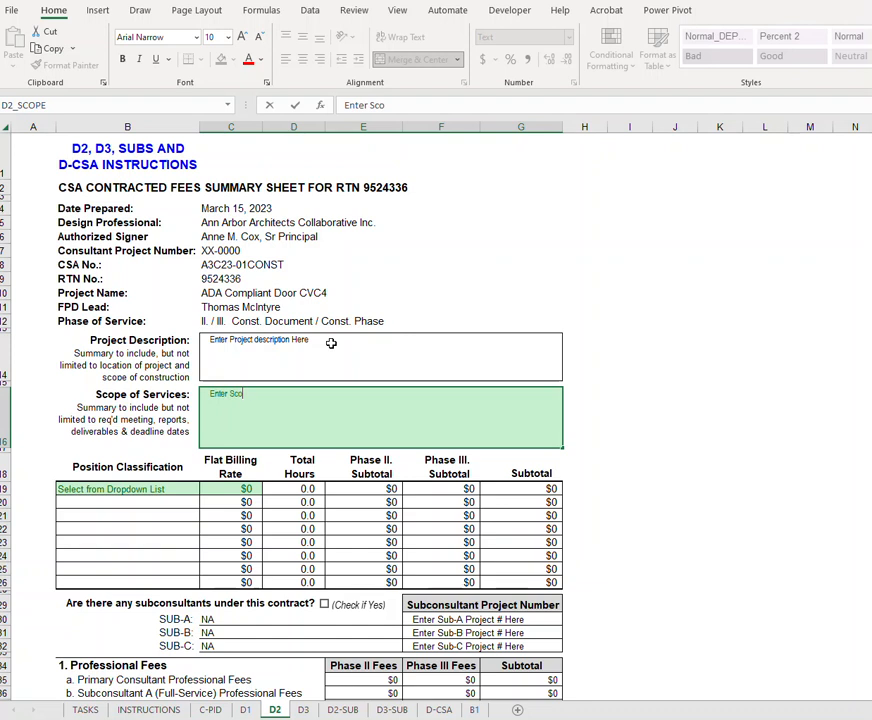
{"action": "type", "text": "pe of servic"}
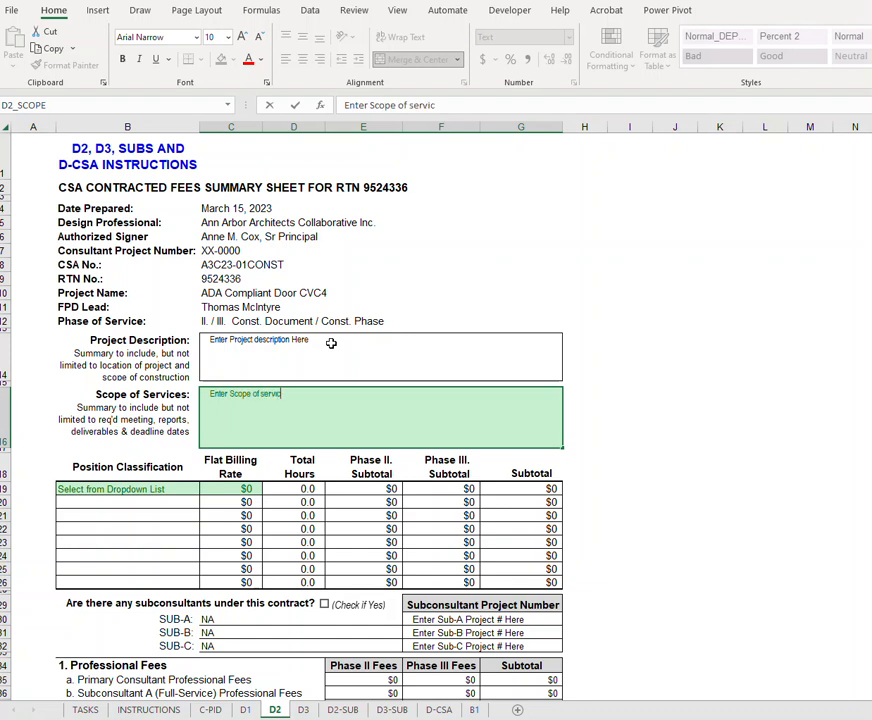
{"action": "type", "text": "es descriptionhere"}
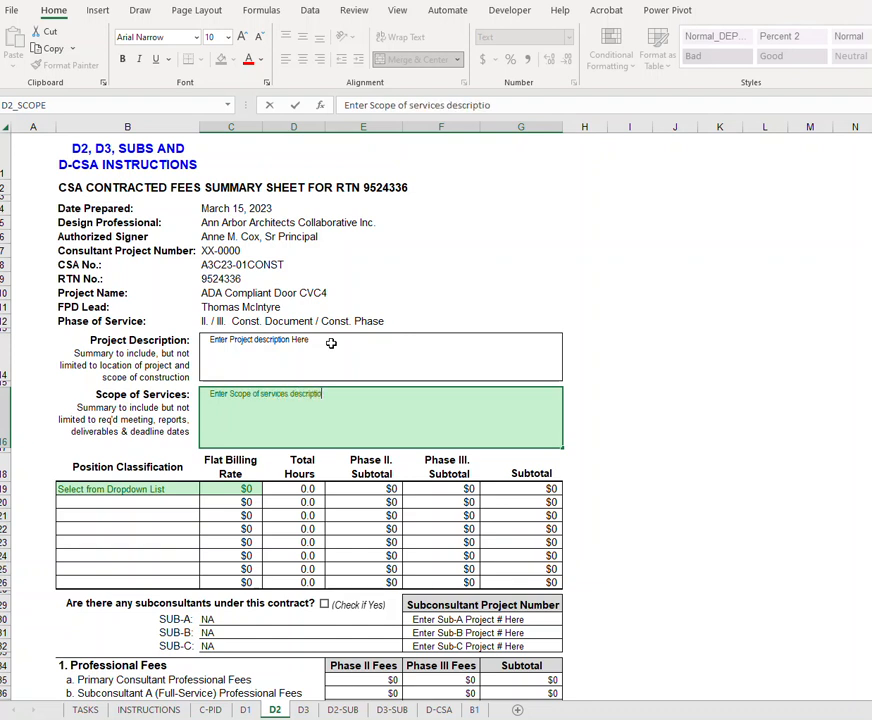
{"action": "key", "text": "BackSpace"}
{"action": "key", "text": "BackSpace"}
{"action": "key", "text": "BackSpace"}
{"action": "key", "text": "BackSpace"}
{"action": "type", "text": "here."}
{"action": "key", "text": "Return"}
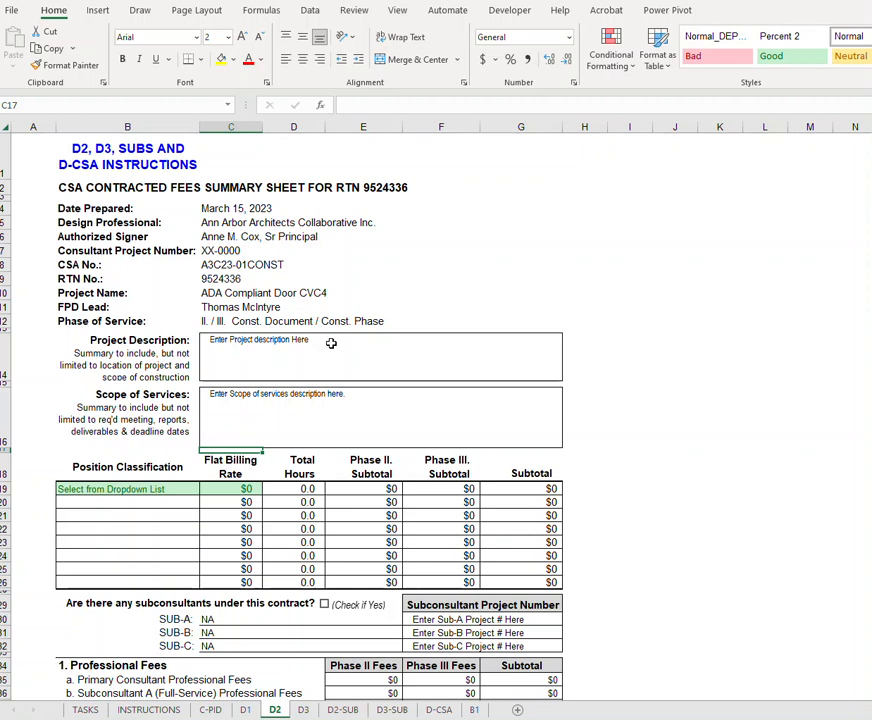
Step: Set the first position classification to Principal in Charge and enter the custom title "Non standard position name" in the second row
{"action": "left_click", "coordinate": [190, 489]}
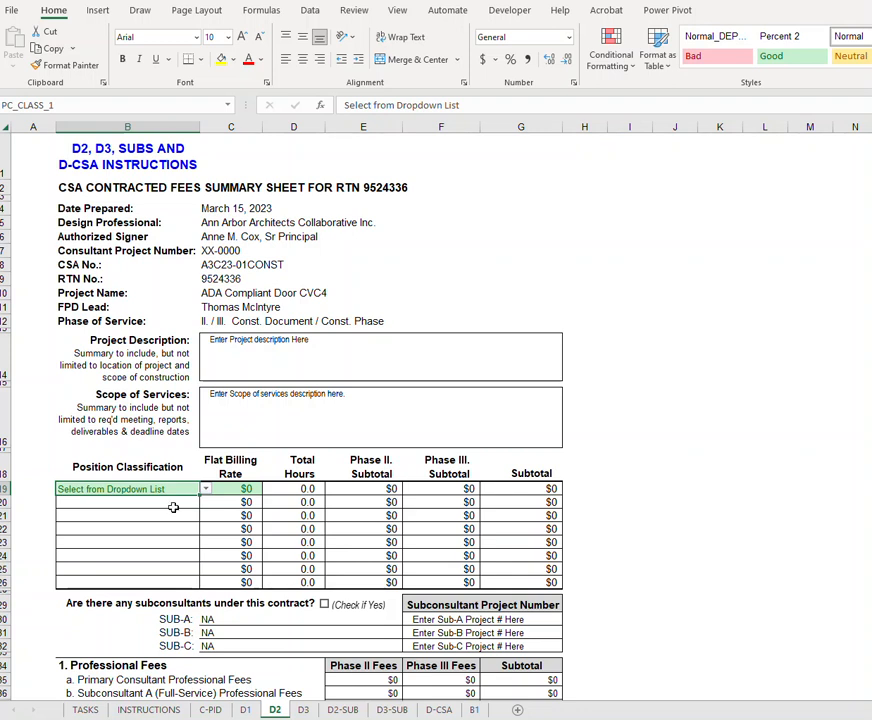
{"action": "left_click", "coordinate": [205, 489]}
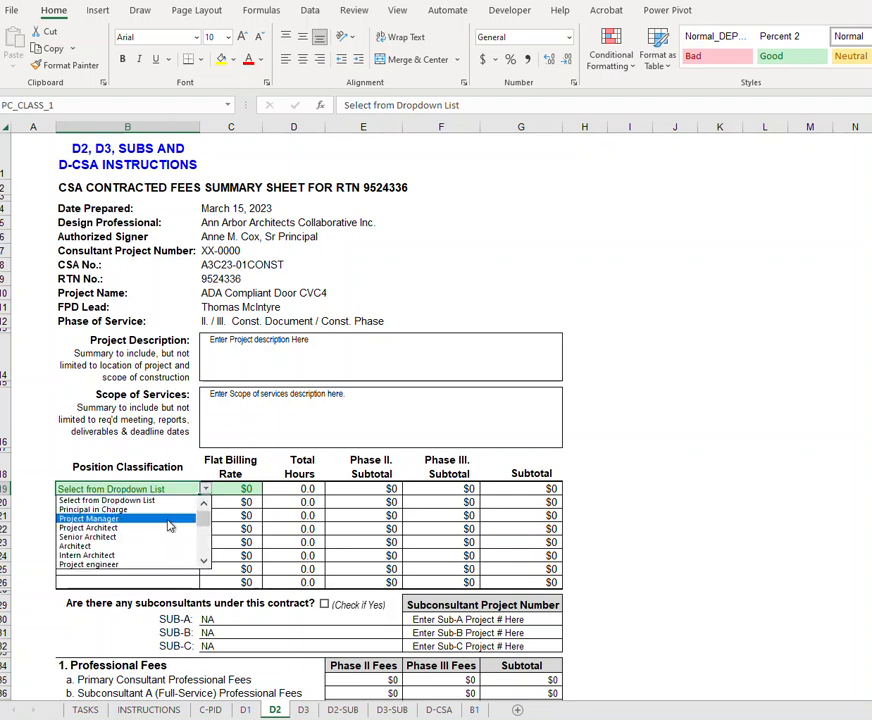
{"action": "left_click", "coordinate": [160, 510]}
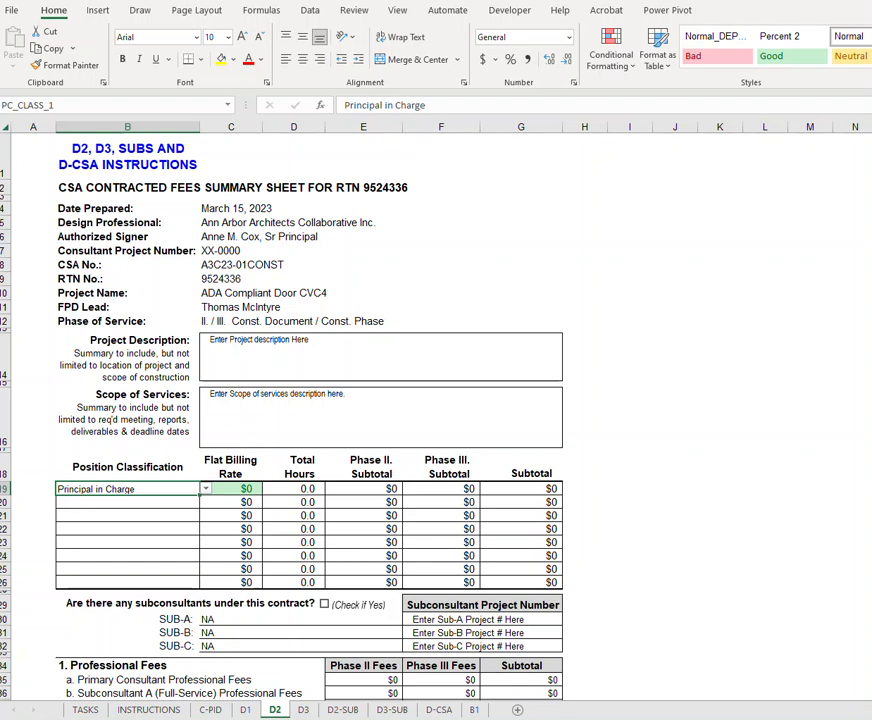
{"action": "left_click", "coordinate": [128, 502]}
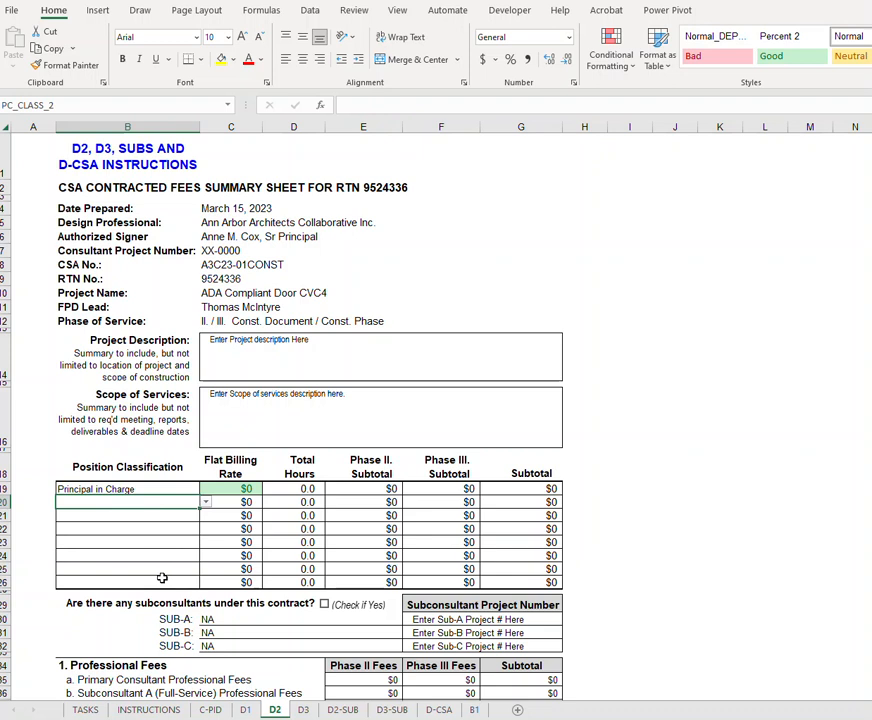
{"action": "type", "text": "Non sta"}
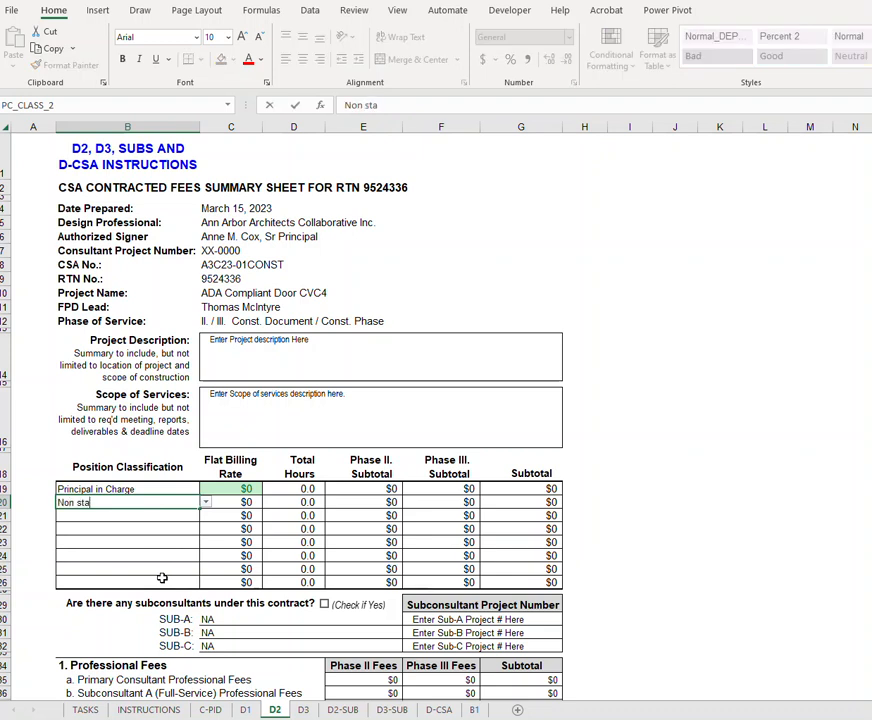
{"action": "type", "text": "ndard position name"}
{"action": "key", "text": "Return"}
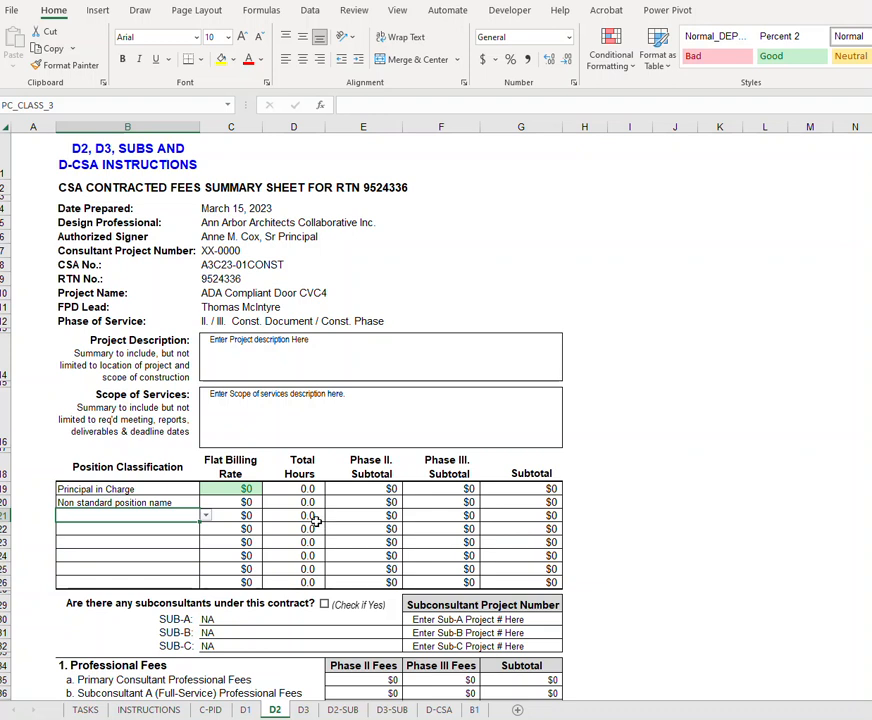
Step: Set the flat billing rates to $150 for the Principal in Charge and $125 for the non-standard position
{"action": "left_click", "coordinate": [241, 490]}
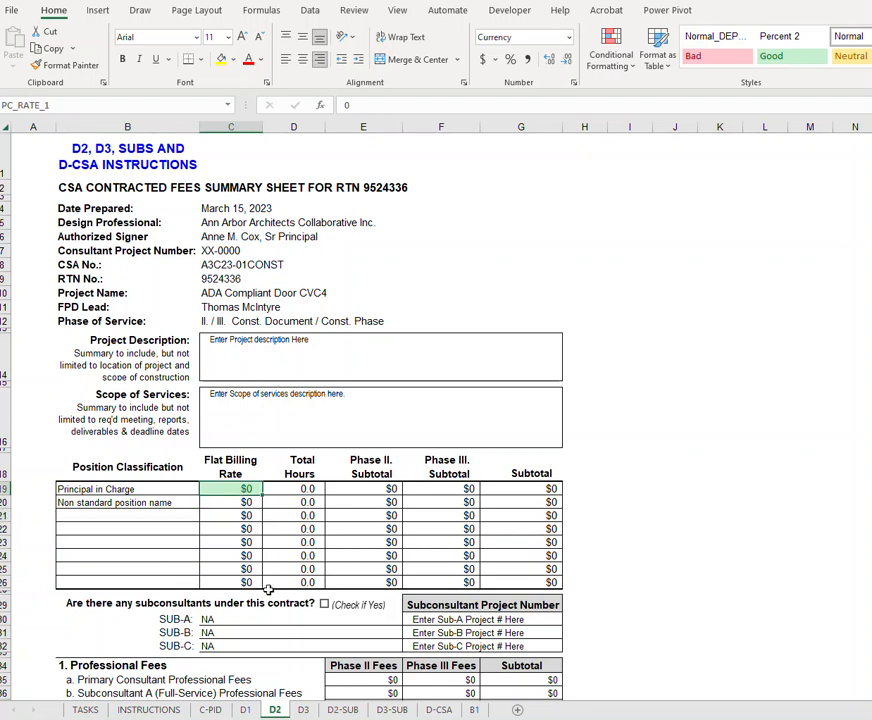
{"action": "type", "text": "150"}
{"action": "key", "text": "Return"}
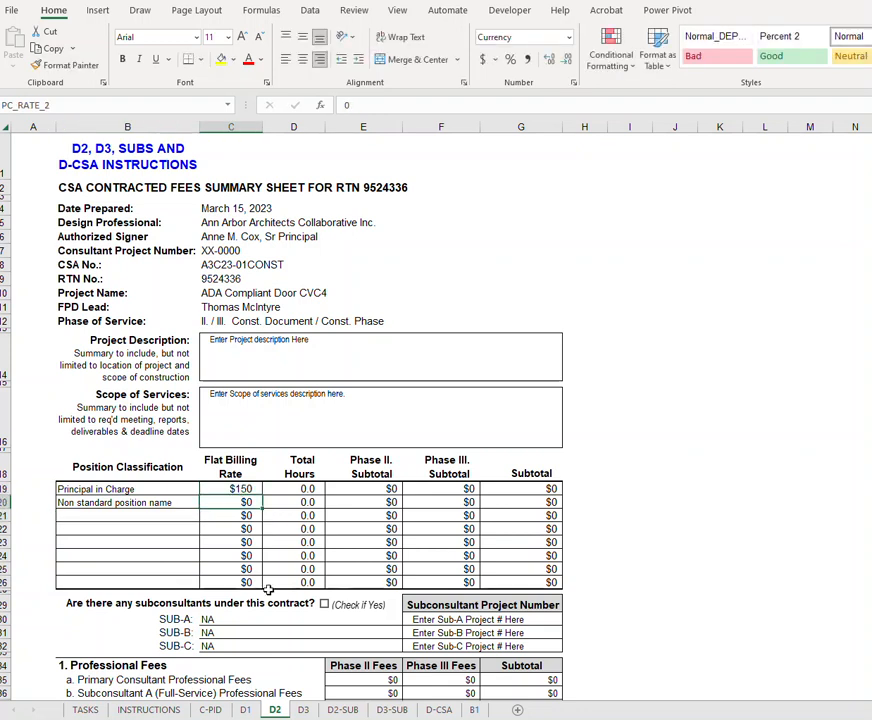
{"action": "type", "text": "125"}
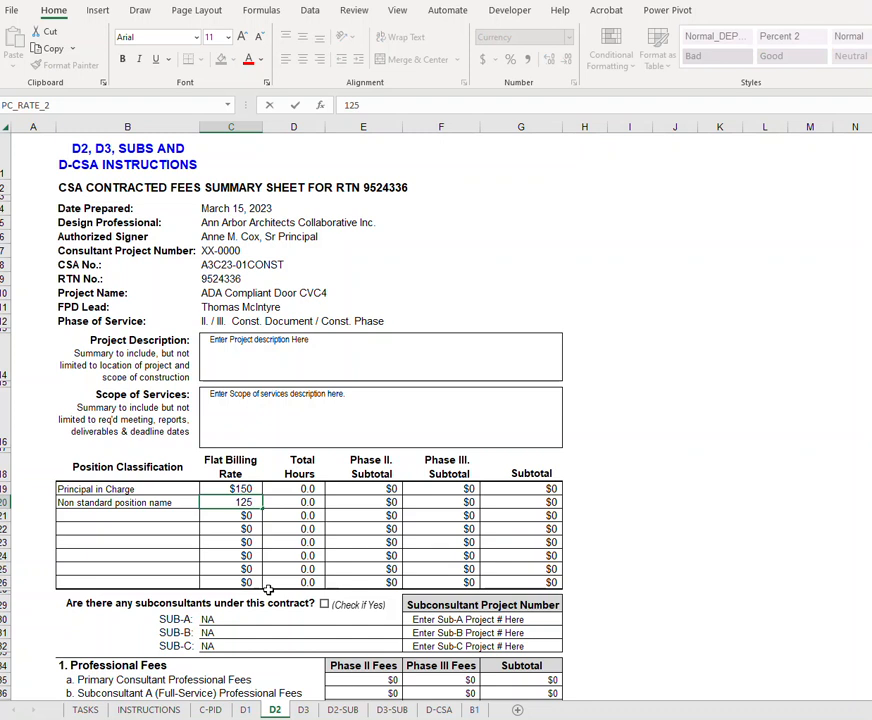
{"action": "key", "text": "Return"}
Step: Add Intern Architect as the third position classification with a flat billing rate of $60
{"action": "left_click", "coordinate": [134, 504]}
{"action": "left_click", "coordinate": [195, 518]}
{"action": "left_click", "coordinate": [205, 516]}
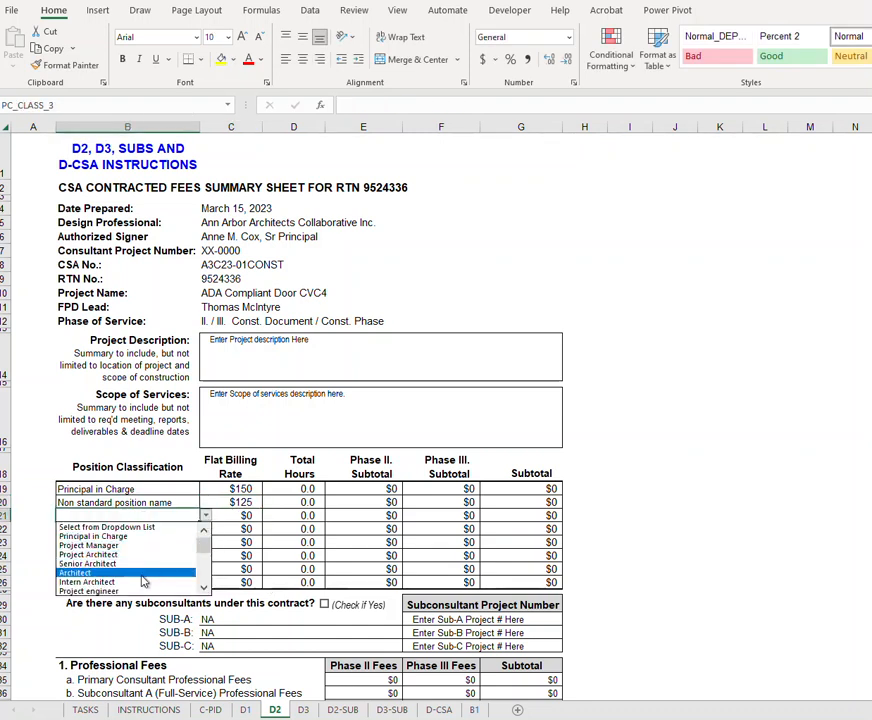
{"action": "left_click", "coordinate": [150, 570]}
{"action": "left_click", "coordinate": [235, 515]}
{"action": "type", "text": "60"}
{"action": "key", "text": "Return"}
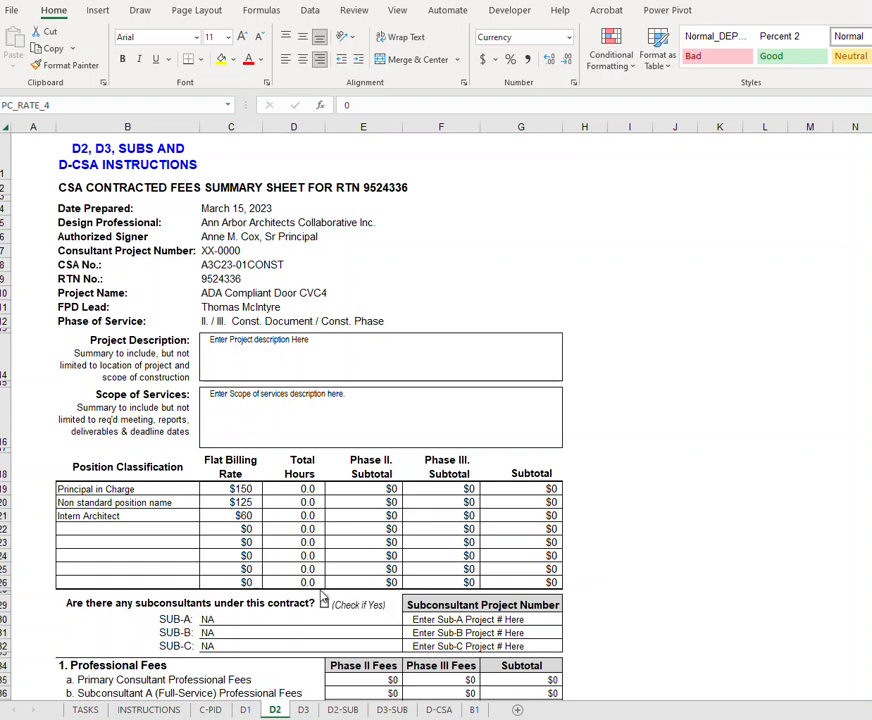
Step: Mark the contract as having subconsultants and choose Fontanesi and Kann Company as SUB-A
{"action": "left_click", "coordinate": [325, 605]}
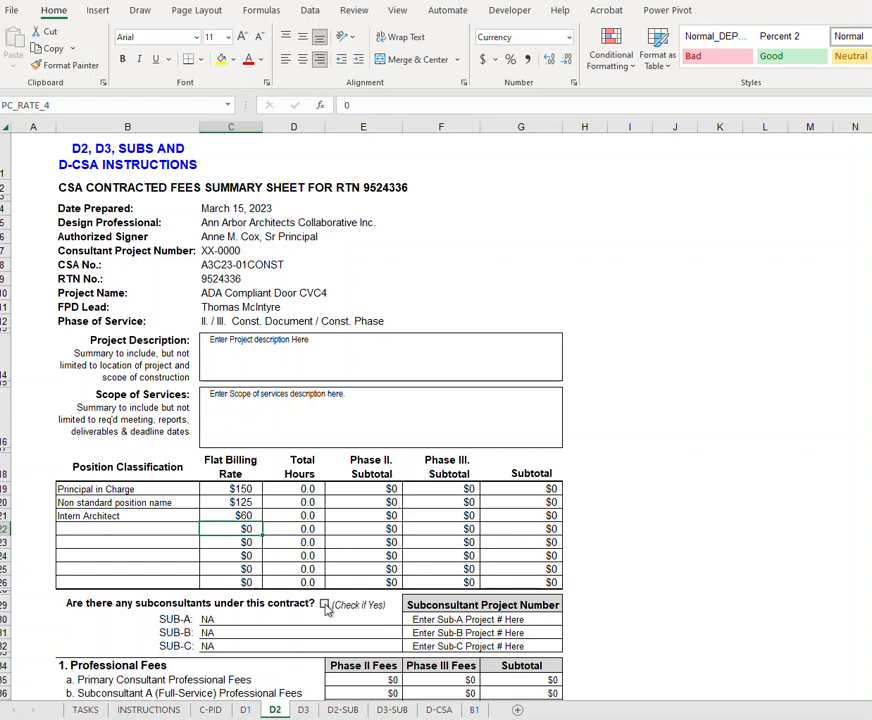
{"action": "left_click", "coordinate": [325, 605]}
{"action": "left_click", "coordinate": [400, 621]}
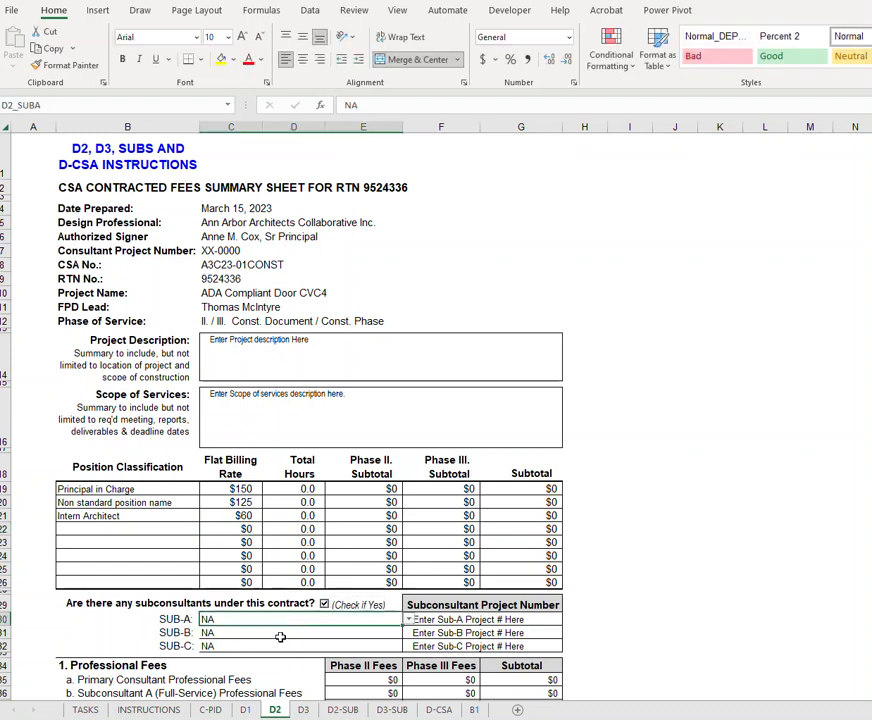
{"action": "left_click", "coordinate": [408, 620]}
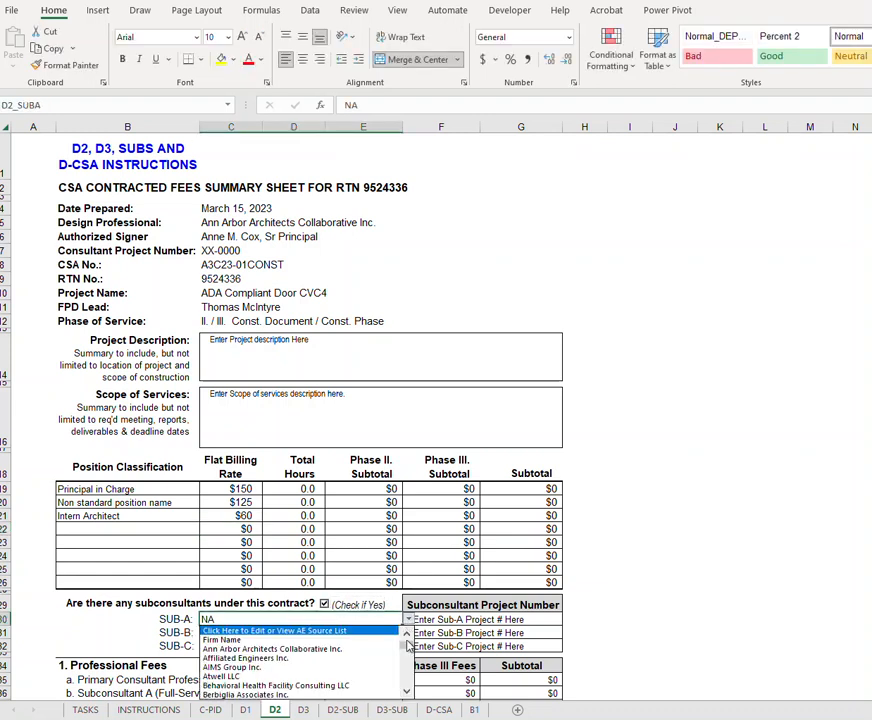
{"action": "left_click", "coordinate": [408, 692]}
{"action": "left_click", "coordinate": [408, 692]}
{"action": "left_click", "coordinate": [408, 692]}
{"action": "left_click", "coordinate": [408, 692]}
{"action": "left_click", "coordinate": [408, 692]}
{"action": "left_click", "coordinate": [408, 692]}
{"action": "left_click", "coordinate": [408, 692]}
{"action": "left_click", "coordinate": [408, 692]}
{"action": "left_click", "coordinate": [408, 692]}
{"action": "left_click", "coordinate": [408, 692]}
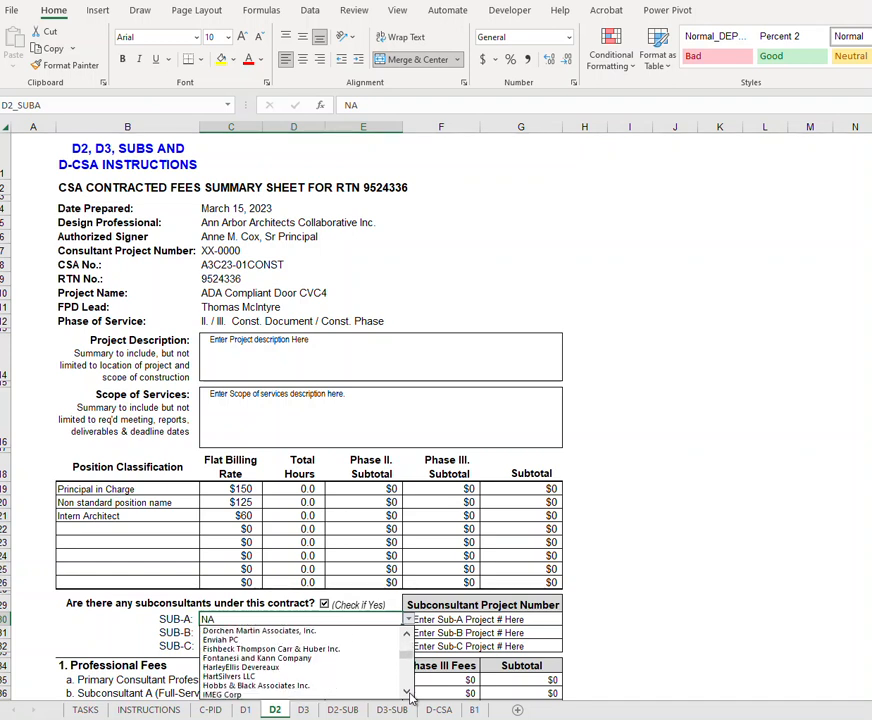
{"action": "left_click", "coordinate": [395, 658]}
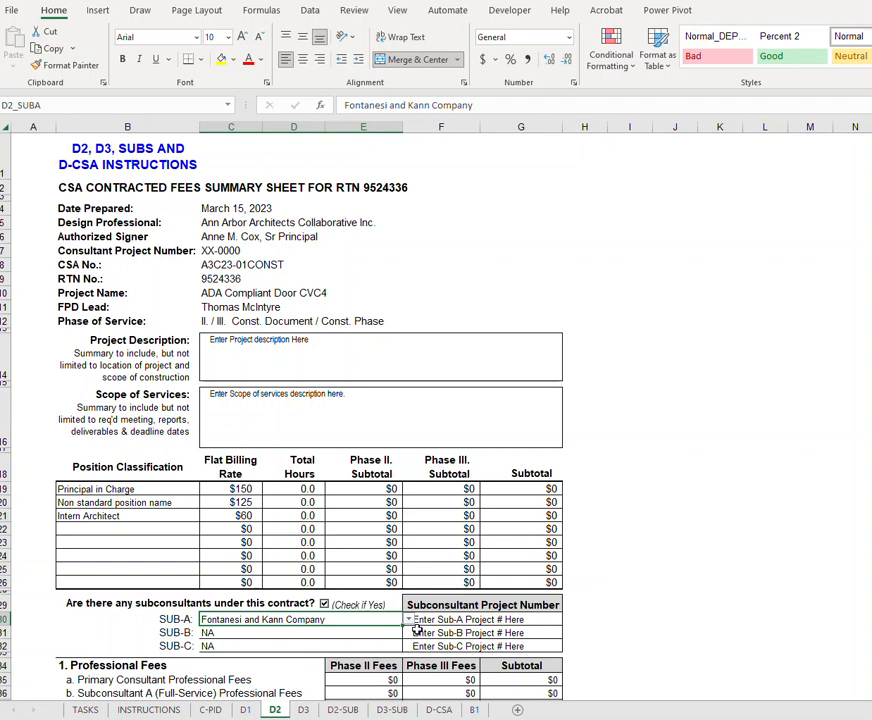
Step: Enter xx-0000 as the subconsultant project number for SUB-A
{"action": "left_click", "coordinate": [418, 619]}
{"action": "type", "text": "xx-0"}
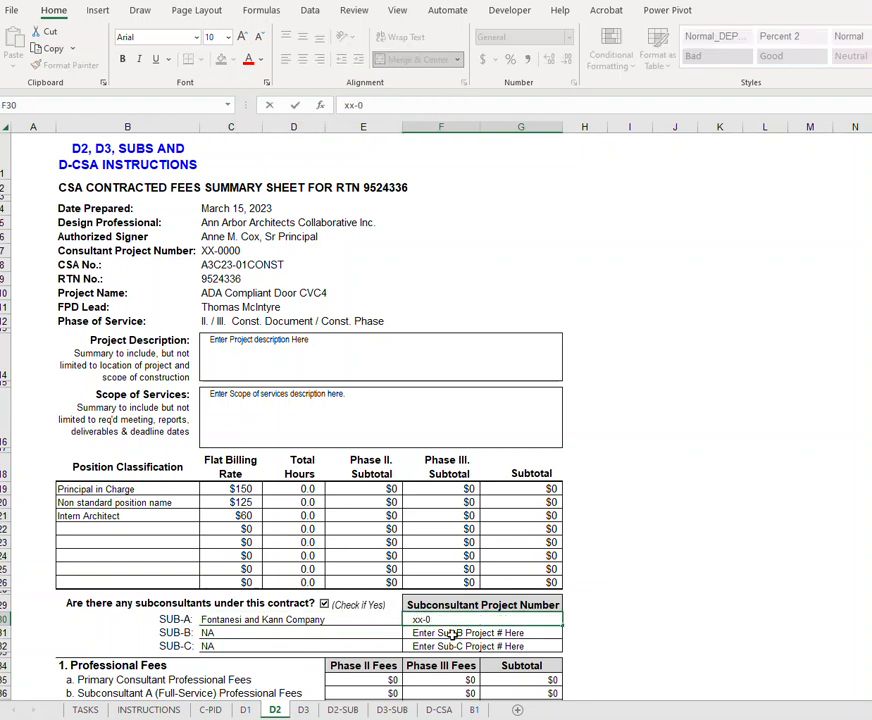
{"action": "type", "text": "000"}
{"action": "key", "text": "Return"}
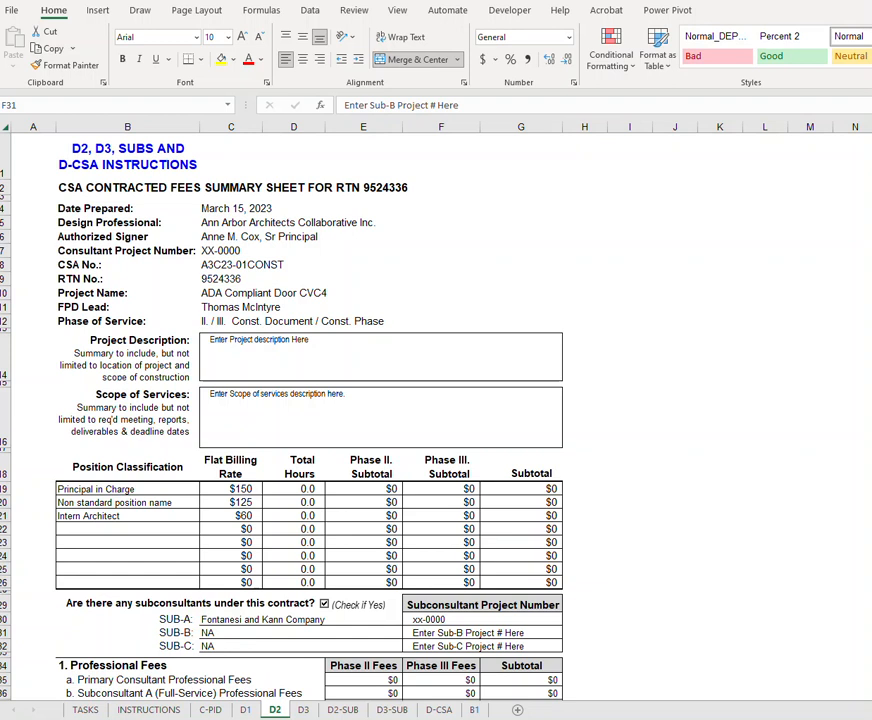
Step: Open sheet D3 and examine the task hour rows of the Construction Document and Construction phases
{"action": "left_click", "coordinate": [303, 710]}
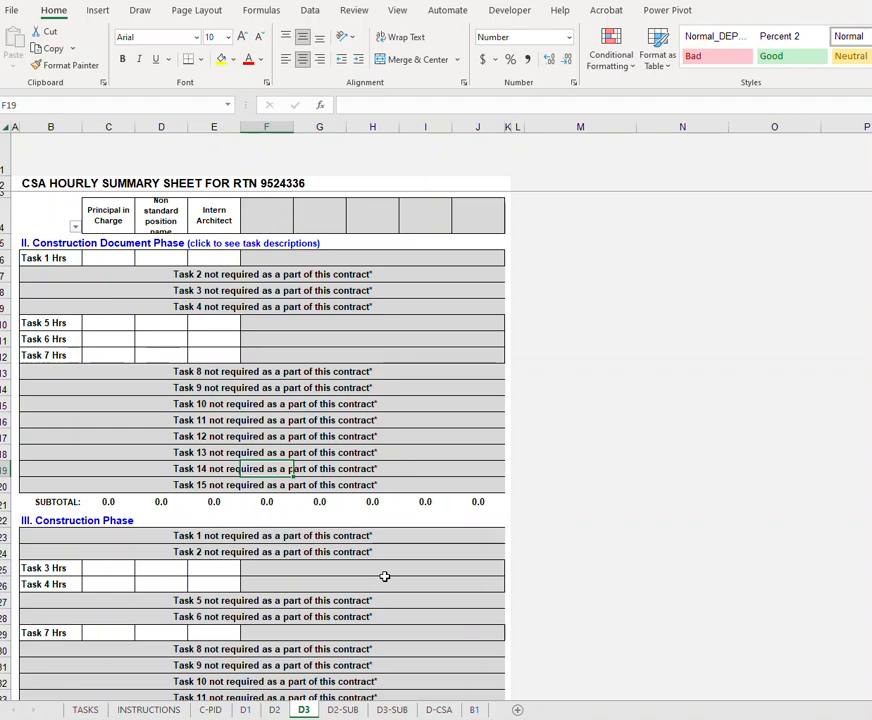
{"action": "left_click", "coordinate": [44, 266]}
{"action": "key", "text": "ctrl+Down"}
{"action": "scroll", "coordinate": [72, 399], "scroll_direction": "up", "scroll_amount": 6}
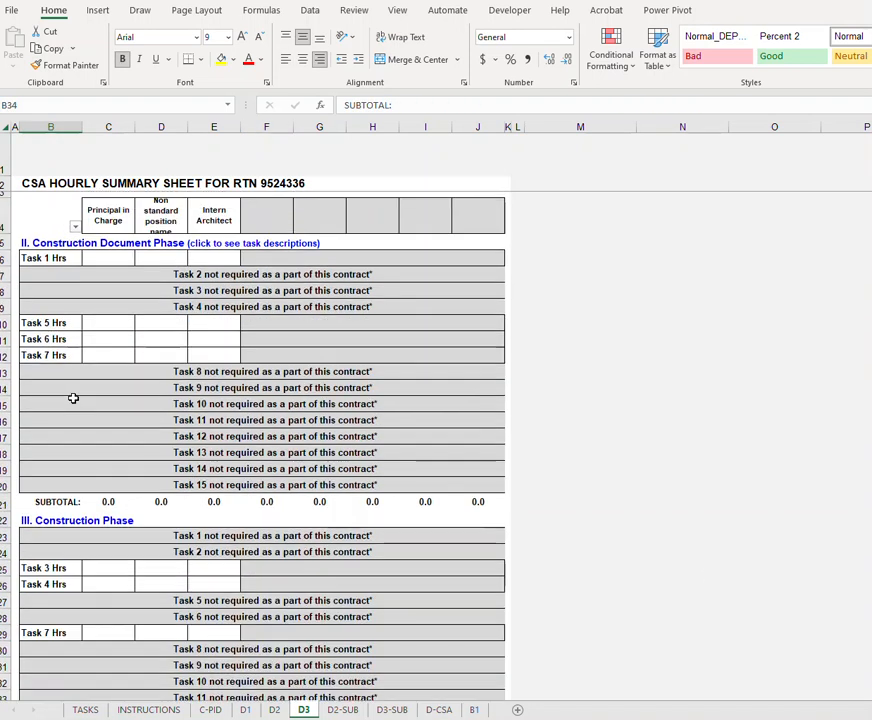
{"action": "left_click_drag", "start_coordinate": [57, 259], "coordinate": [74, 539]}
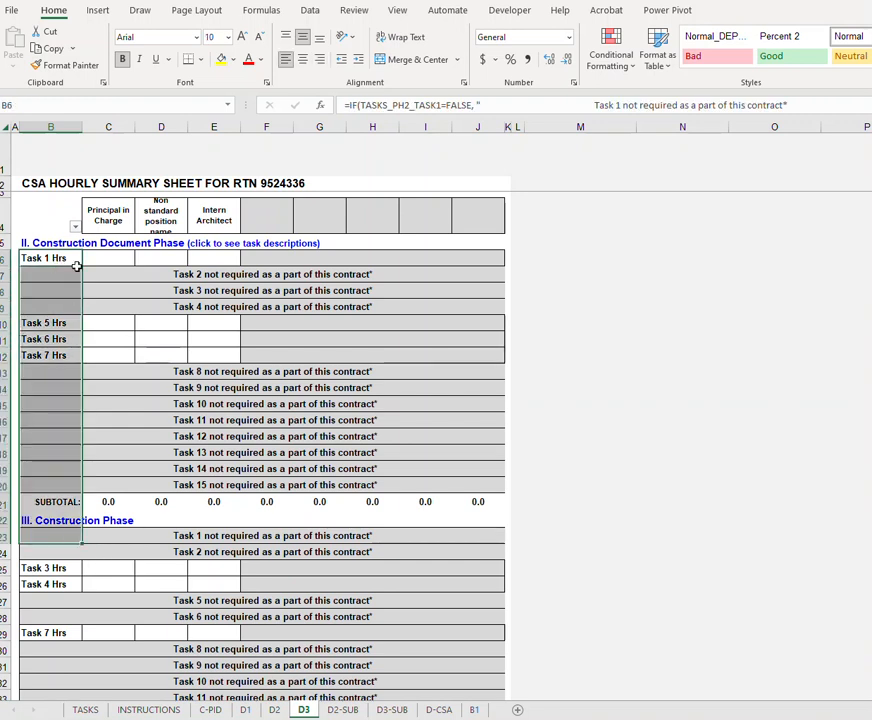
{"action": "left_click", "coordinate": [5, 226]}
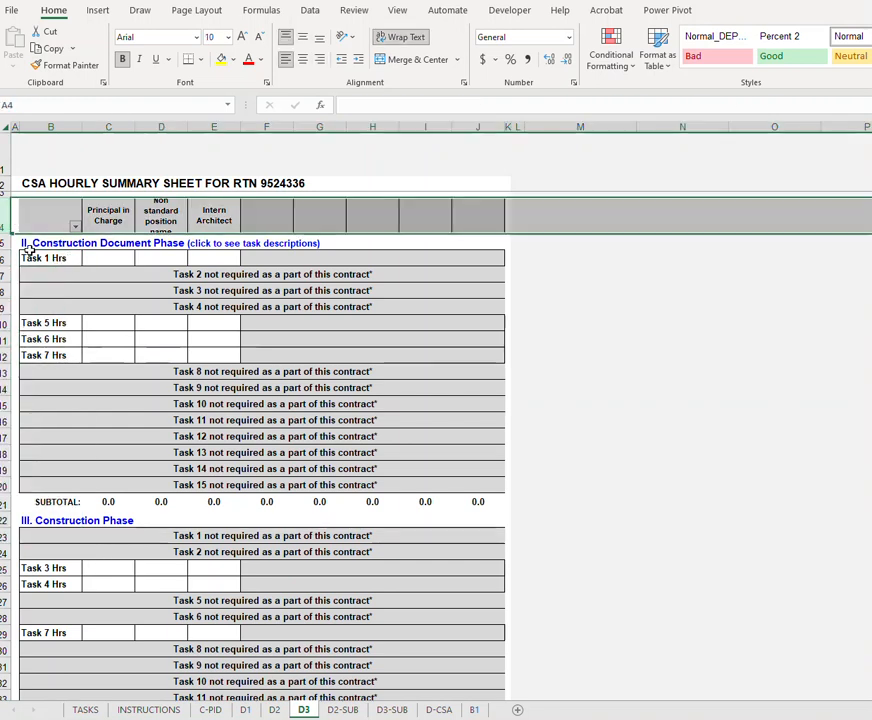
{"action": "left_click", "coordinate": [168, 403]}
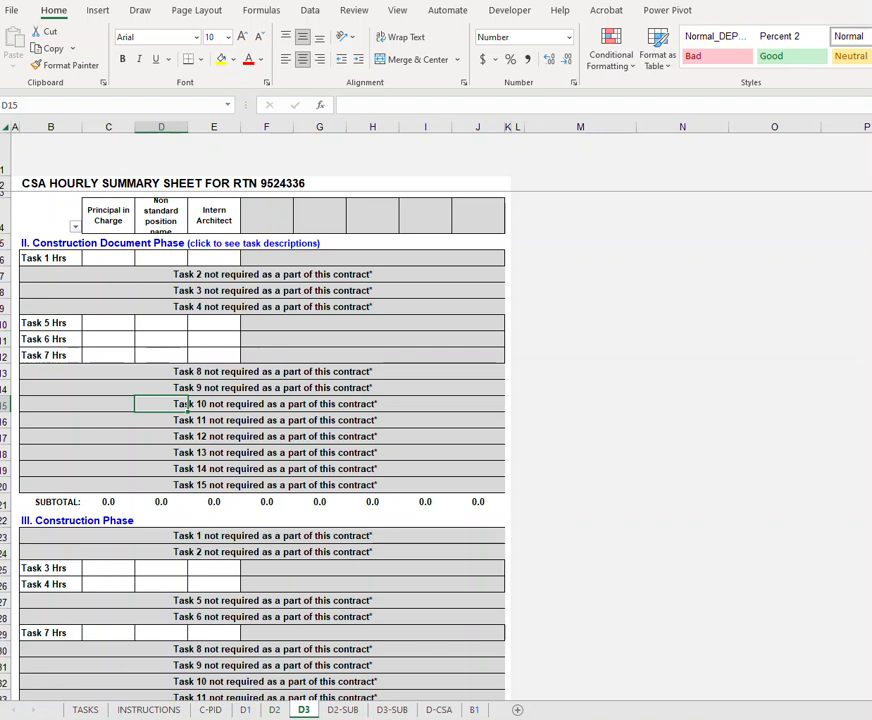
{"action": "left_click", "coordinate": [228, 274]}
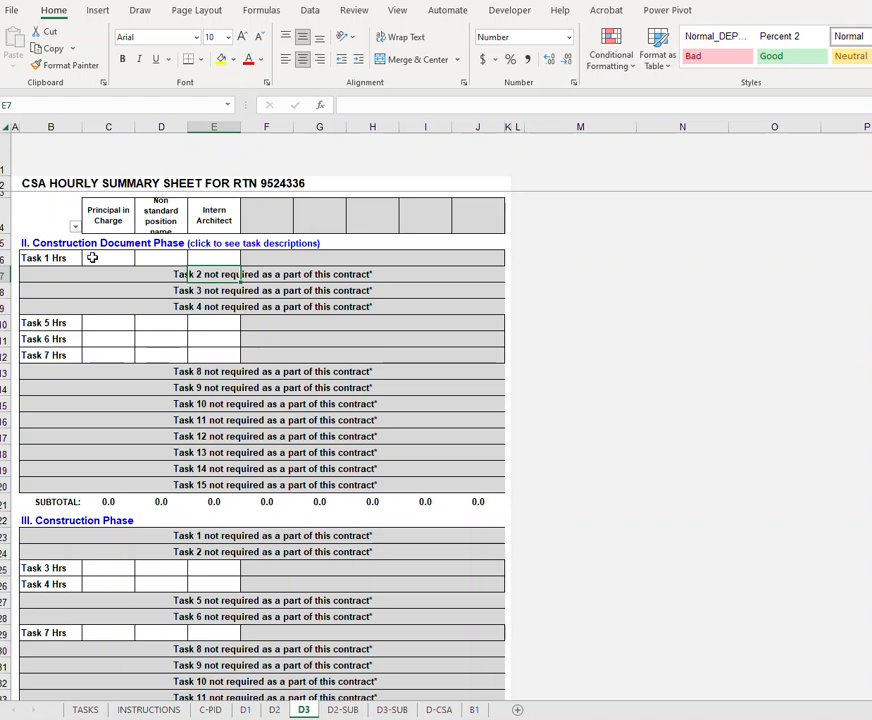
{"action": "left_click", "coordinate": [52, 269]}
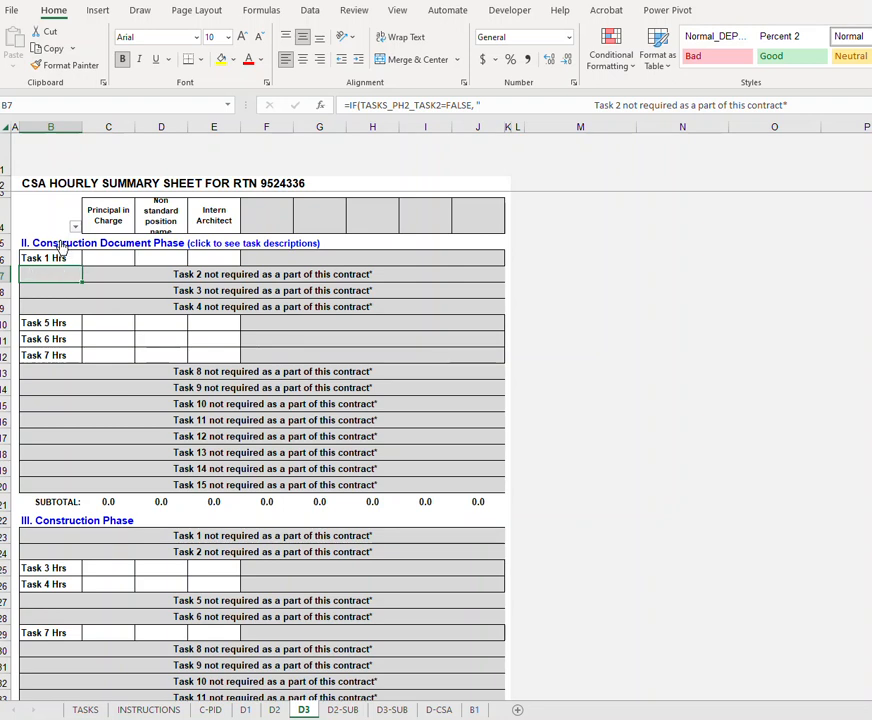
Step: Open the linked task descriptions for the Construction Document Phase, read through the Phase II task list, and return to the workbook
{"action": "left_click", "coordinate": [62, 246]}
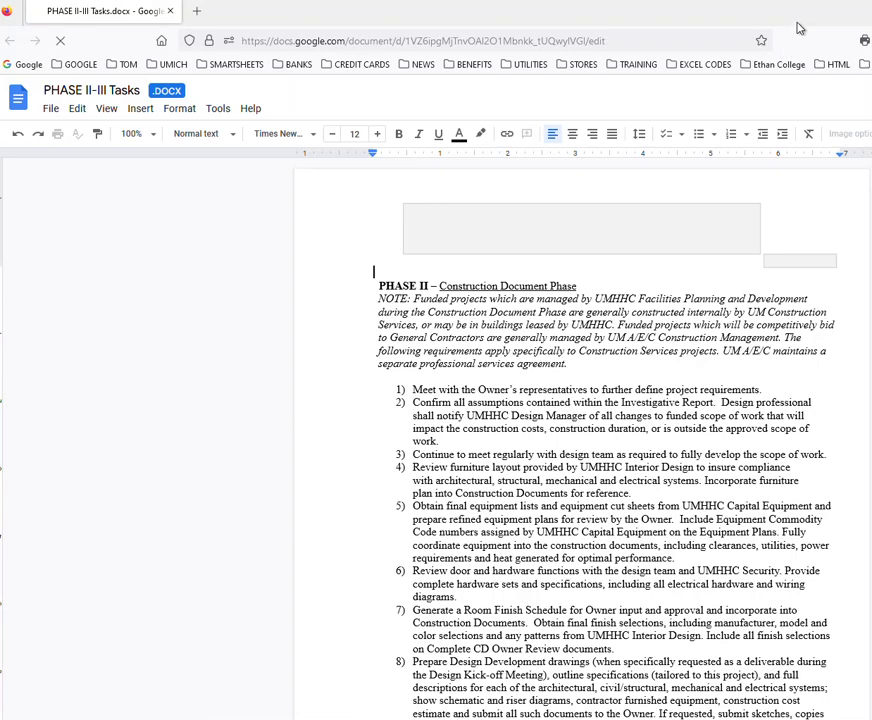
{"action": "left_click", "coordinate": [871, 2]}
{"action": "left_click_drag", "start_coordinate": [871, 48], "coordinate": [626, 0]}
{"action": "scroll", "coordinate": [541, 467], "scroll_direction": "down", "scroll_amount": 10}
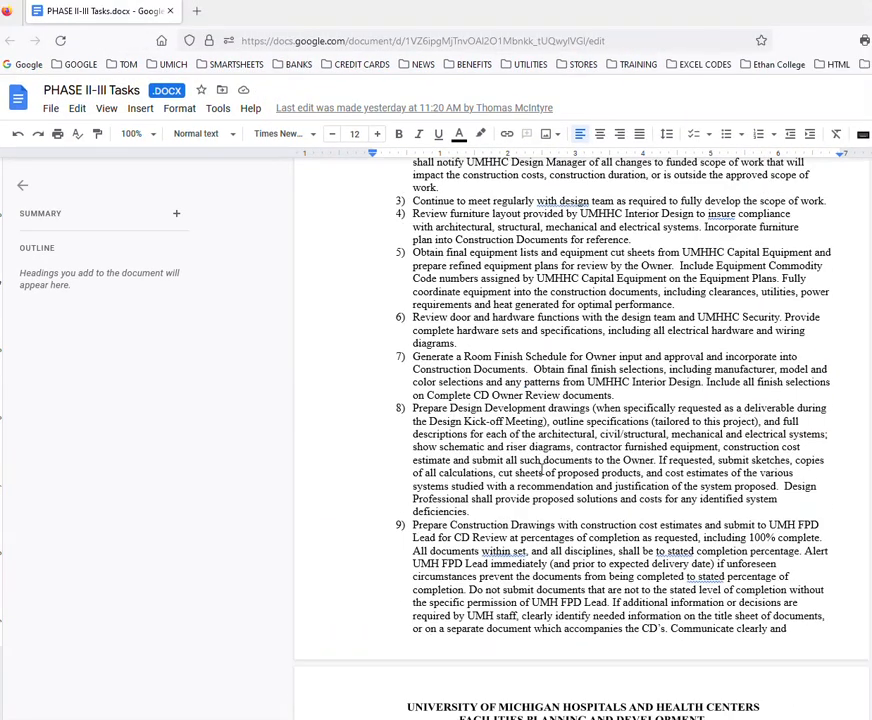
{"action": "scroll", "coordinate": [541, 467], "scroll_direction": "down", "scroll_amount": 4}
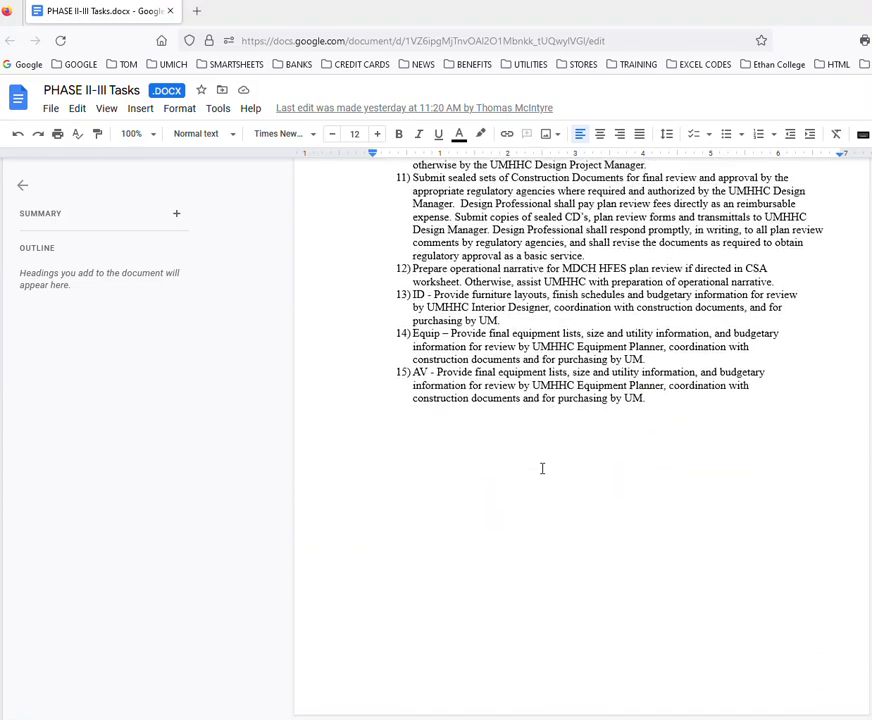
{"action": "key", "text": "alt+Tab"}
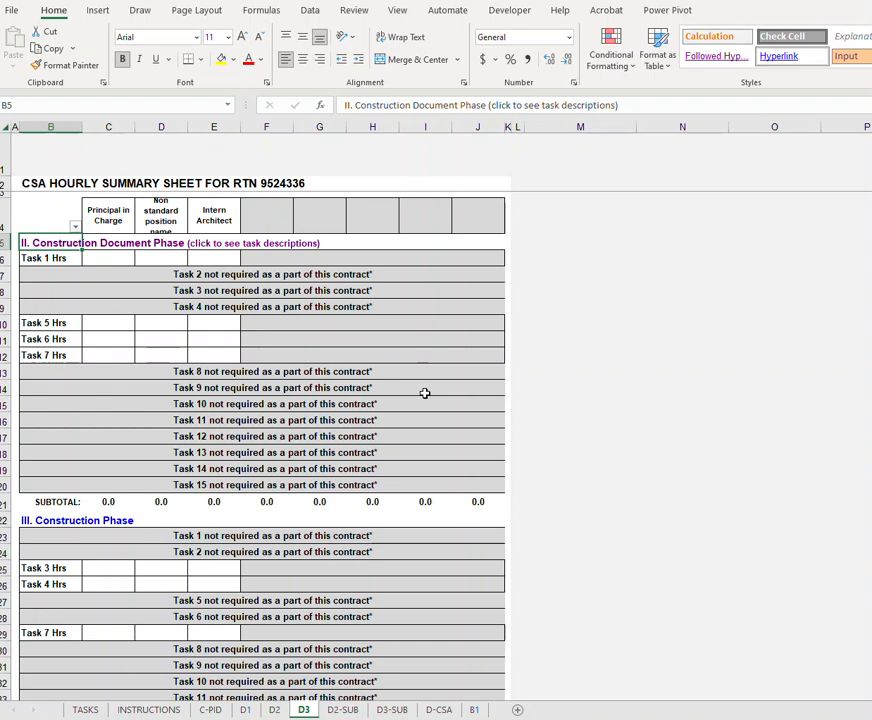
Step: Filter the task column of sheet D3 by cell color, keeping only the rows with no fill
{"action": "left_click", "coordinate": [51, 222]}
{"action": "left_click", "coordinate": [74, 228]}
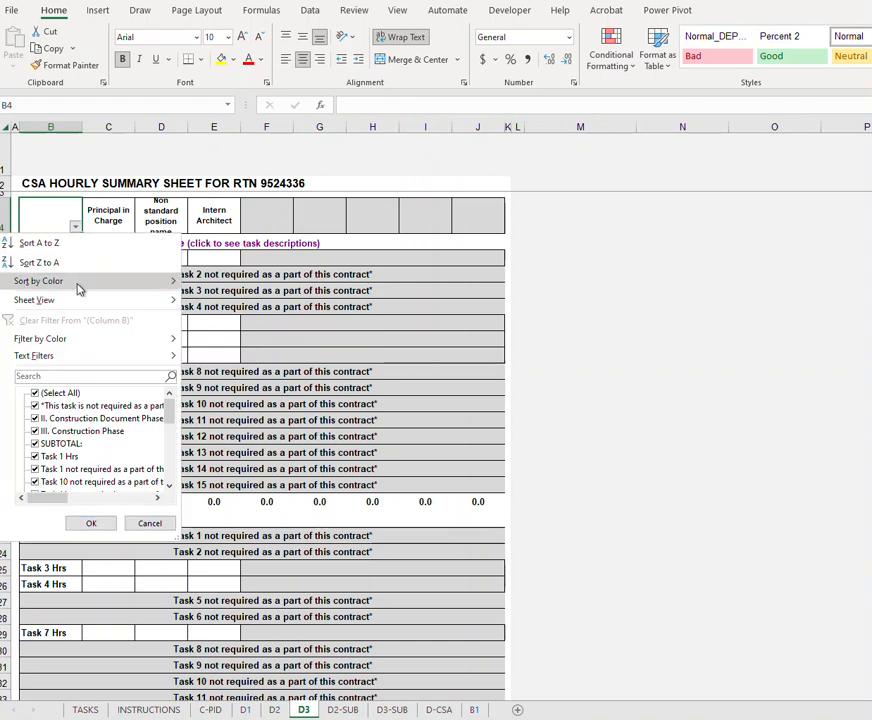
{"action": "mouse_move", "coordinate": [91, 346]}
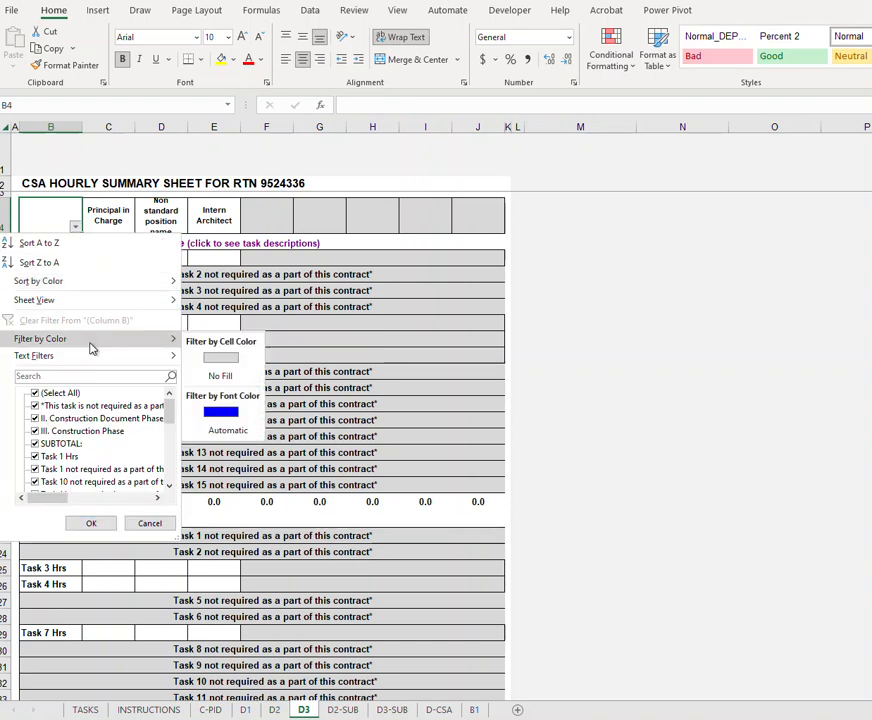
{"action": "left_click", "coordinate": [236, 381]}
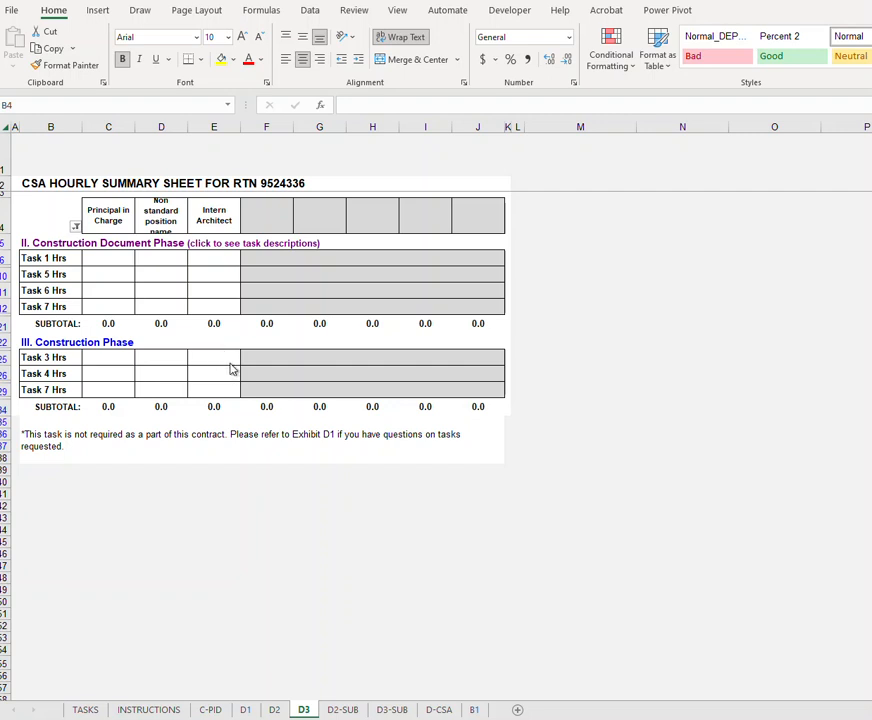
Step: Clear the color filter from column B of sheet D3
{"action": "left_click", "coordinate": [76, 229]}
{"action": "left_click", "coordinate": [76, 228]}
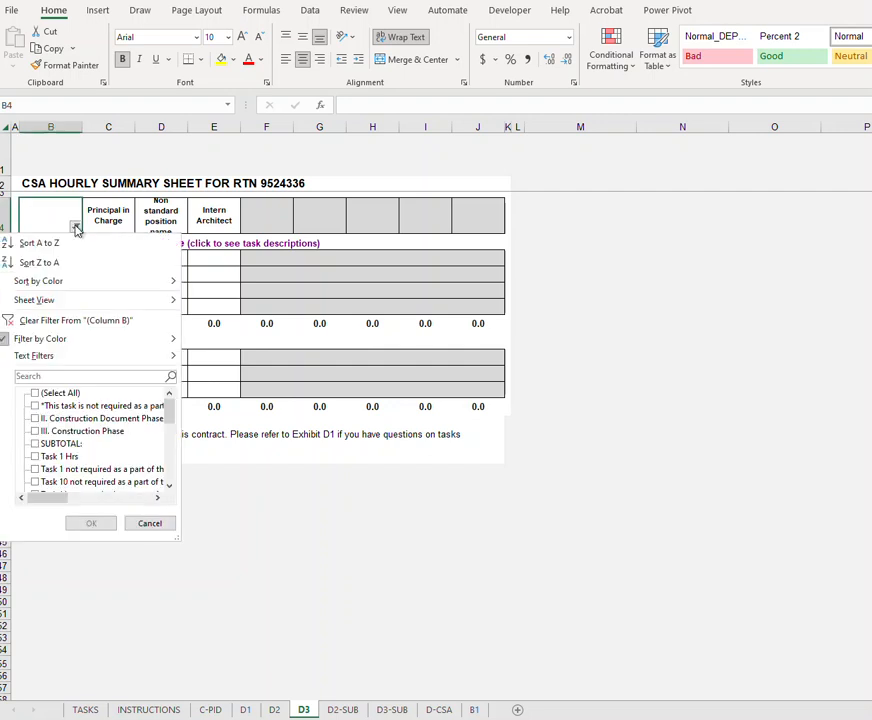
{"action": "left_click", "coordinate": [69, 321]}
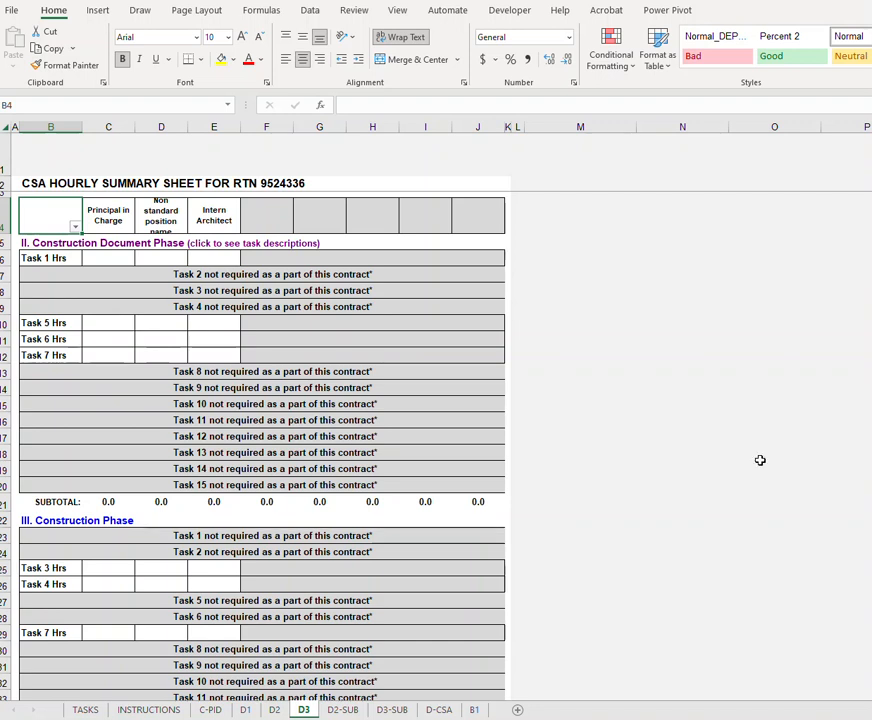
Step: Hide the non-required tasks on sheet D3 by filtering column B to cells with no fill
{"action": "left_click", "coordinate": [75, 227]}
{"action": "mouse_move", "coordinate": [78, 340]}
{"action": "left_click", "coordinate": [230, 377]}
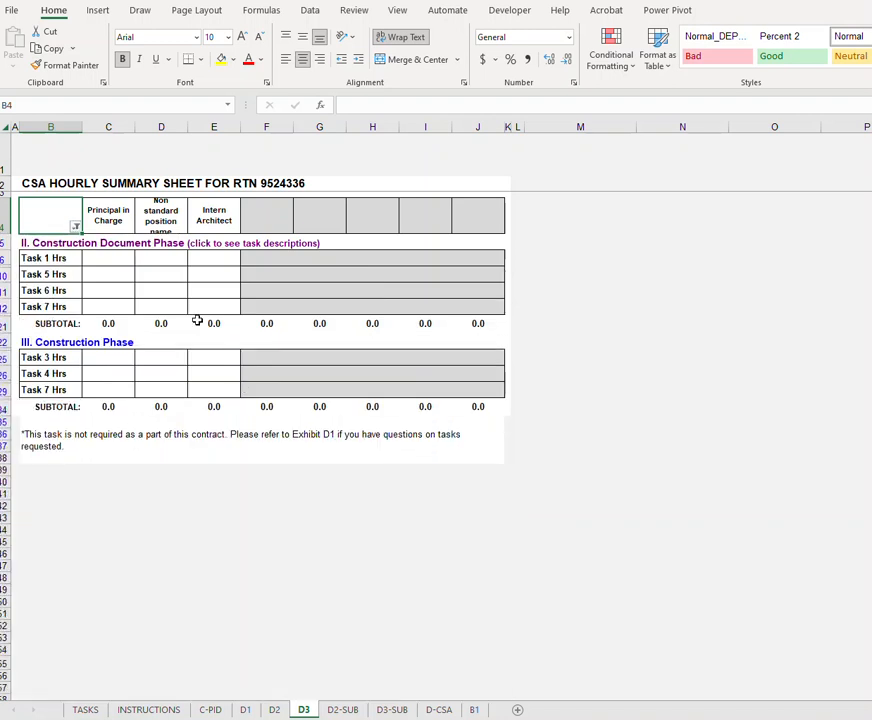
Step: Enter Construction Document Phase hours: Principal in Charge 2 for Task 1; non-standard position 8 for Task 5 and 6 for Task 7; Intern Architect 4 for Task 6
{"action": "left_click", "coordinate": [115, 259]}
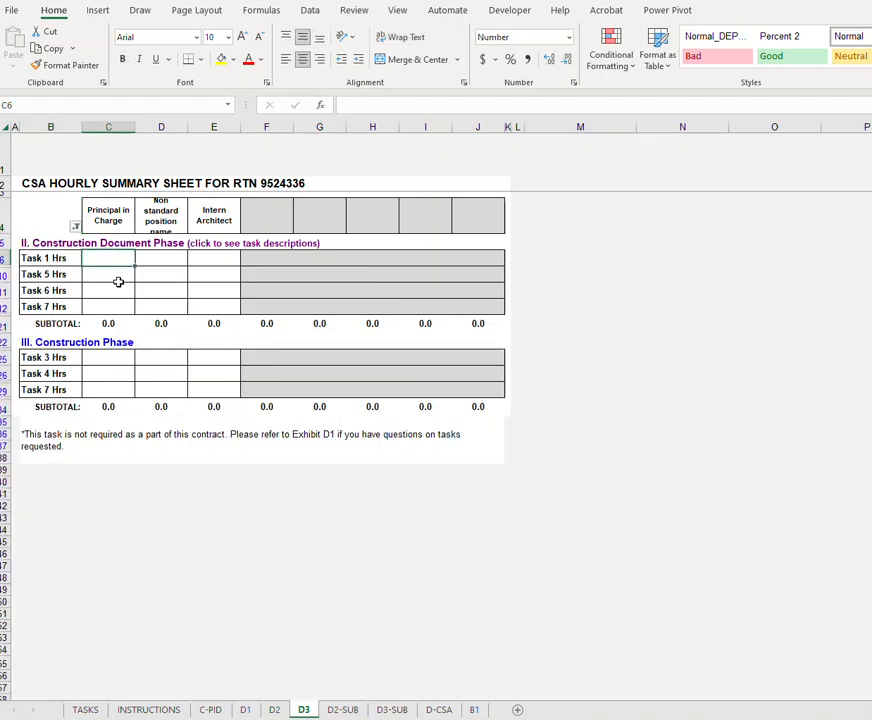
{"action": "type", "text": "2"}
{"action": "left_click", "coordinate": [172, 277]}
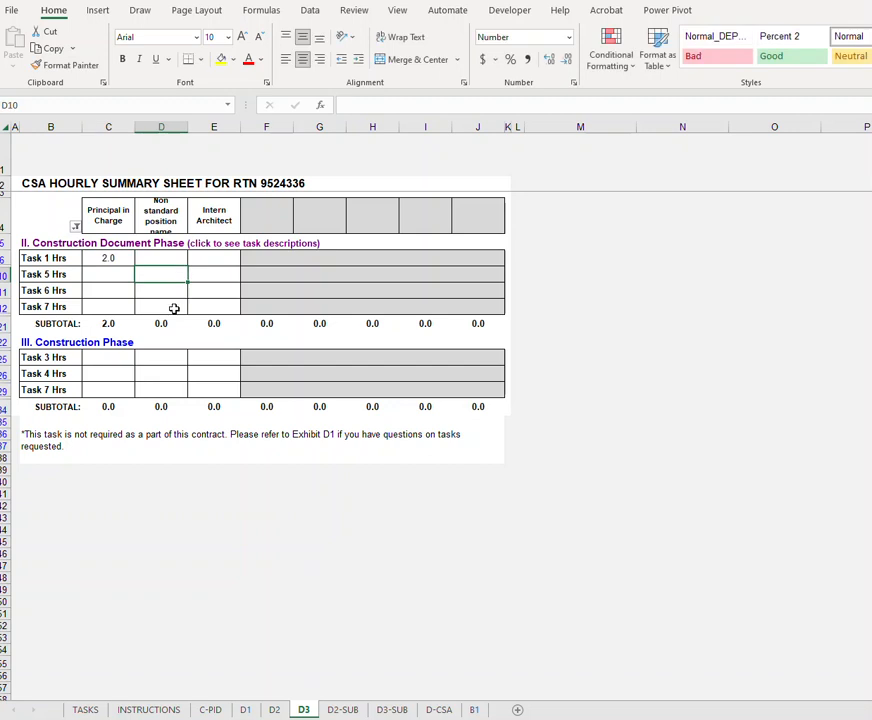
{"action": "type", "text": "8"}
{"action": "left_click", "coordinate": [174, 309]}
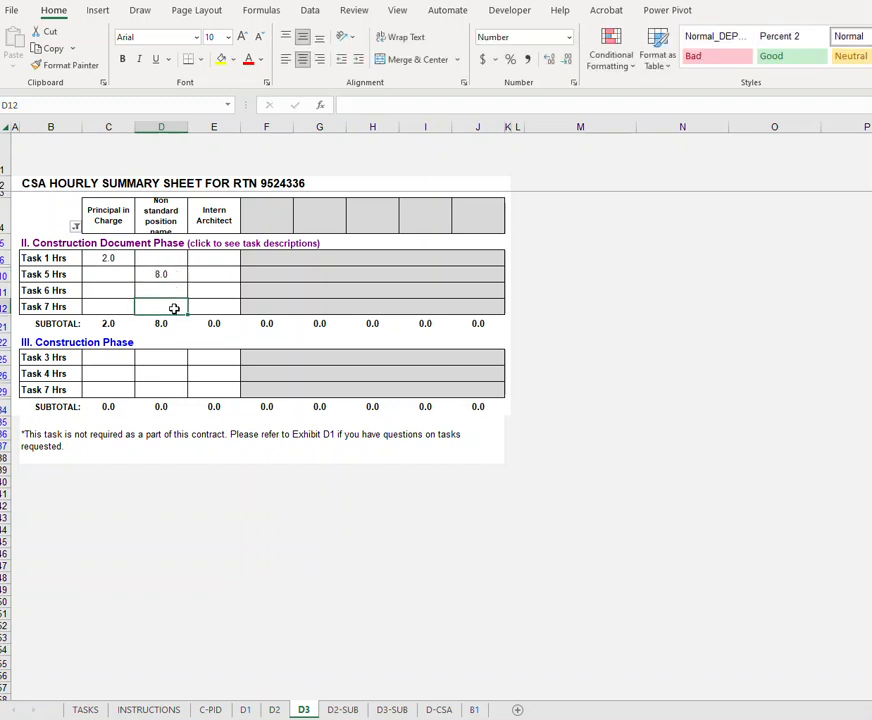
{"action": "type", "text": "6"}
{"action": "key", "text": "Return"}
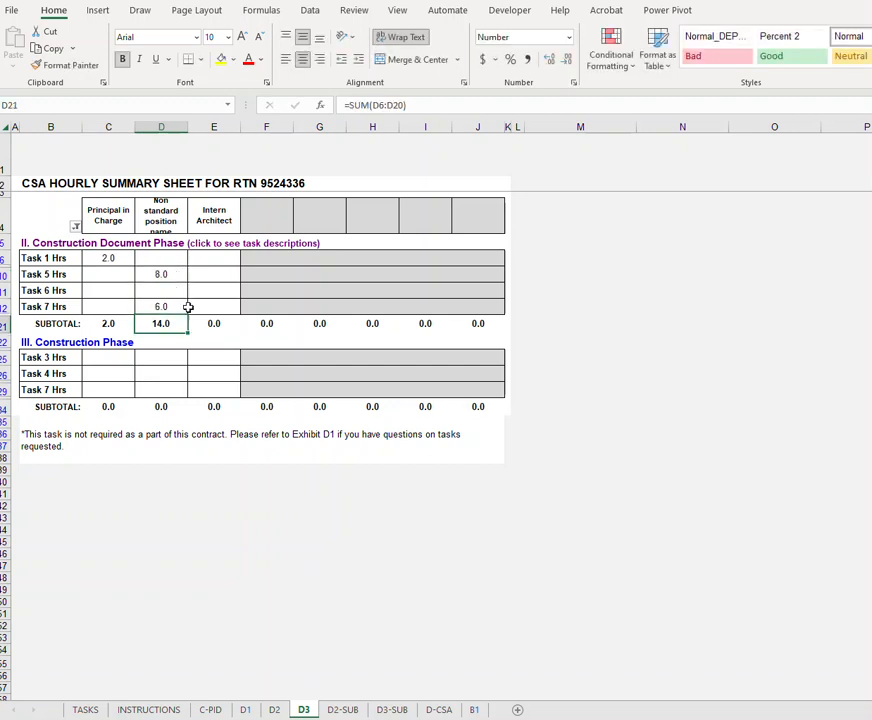
{"action": "left_click", "coordinate": [223, 289]}
{"action": "type", "text": "4"}
{"action": "key", "text": "Return"}
Step: Enter Construction Phase hours: Principal in Charge 2 for Task 3, non-standard position 6 for Task 4, and Intern Architect 8 for Task 7
{"action": "left_click", "coordinate": [108, 357]}
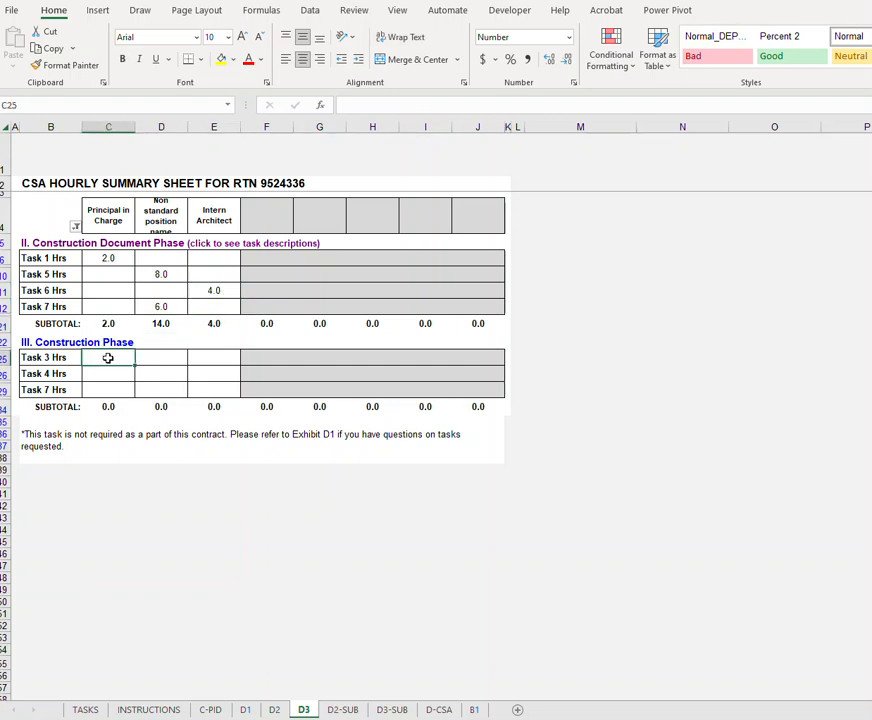
{"action": "type", "text": "2"}
{"action": "left_click", "coordinate": [166, 373]}
{"action": "type", "text": "6"}
{"action": "left_click", "coordinate": [212, 391]}
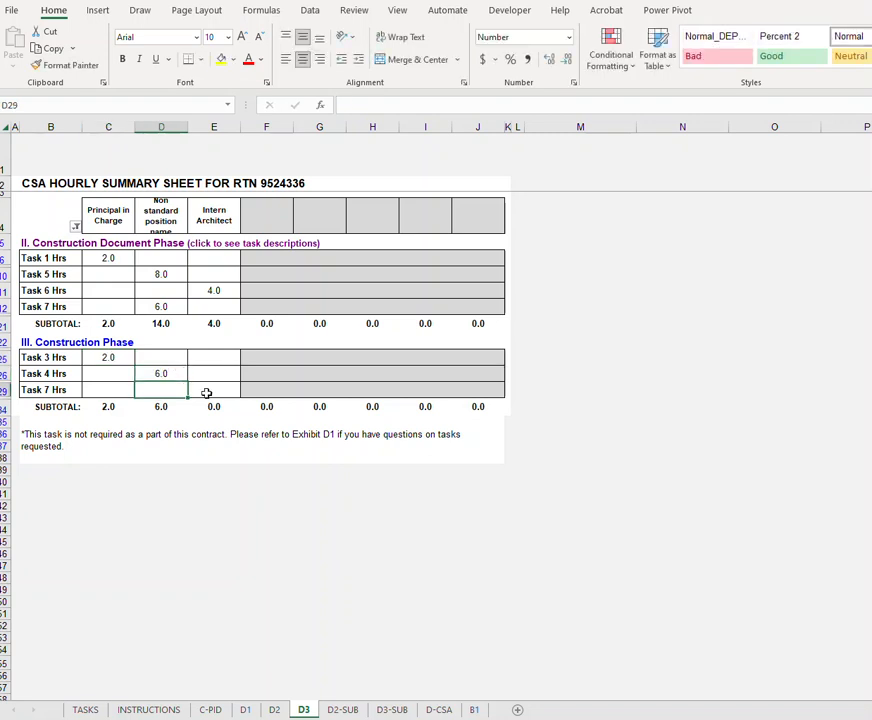
{"action": "type", "text": "8"}
{"action": "key", "text": "Return"}
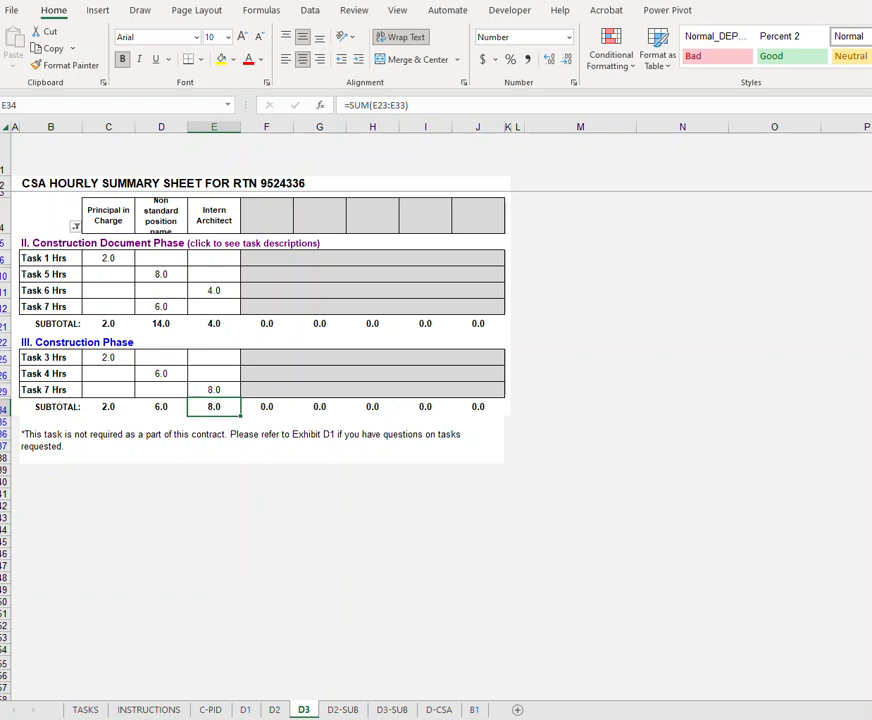
Step: Review the calculated hours, phase subtotals and professional fees on sheet D2
{"action": "left_click", "coordinate": [274, 709]}
{"action": "scroll", "coordinate": [320, 640], "scroll_direction": "down", "scroll_amount": 1}
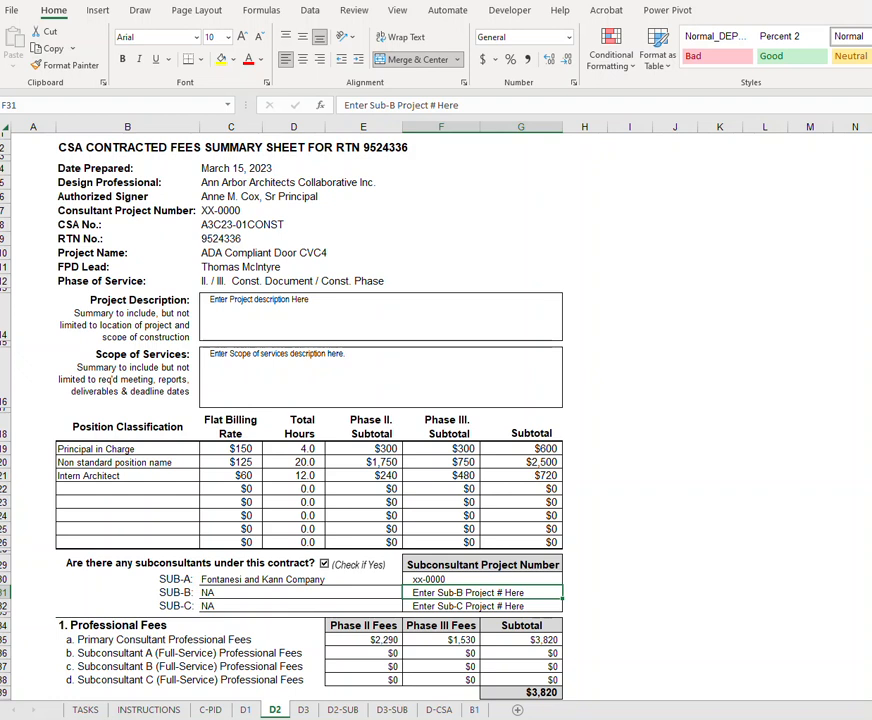
Step: On sheet D2-SUB, set Sub Consultant A's first two position classifications to Project Manager and Intern Architect
{"action": "left_click", "coordinate": [342, 709]}
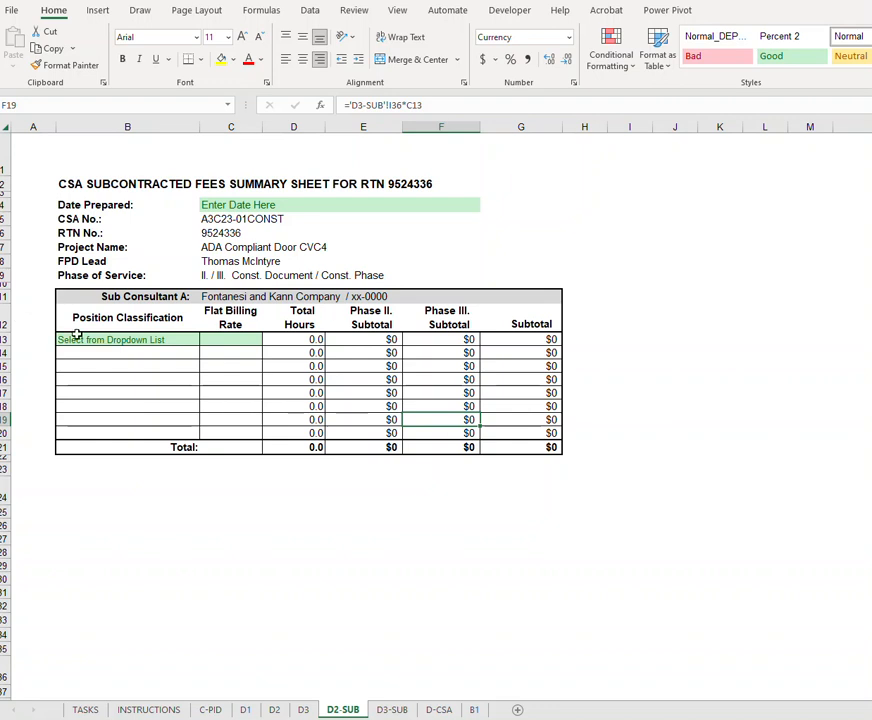
{"action": "left_click", "coordinate": [130, 339]}
{"action": "left_click", "coordinate": [205, 340]}
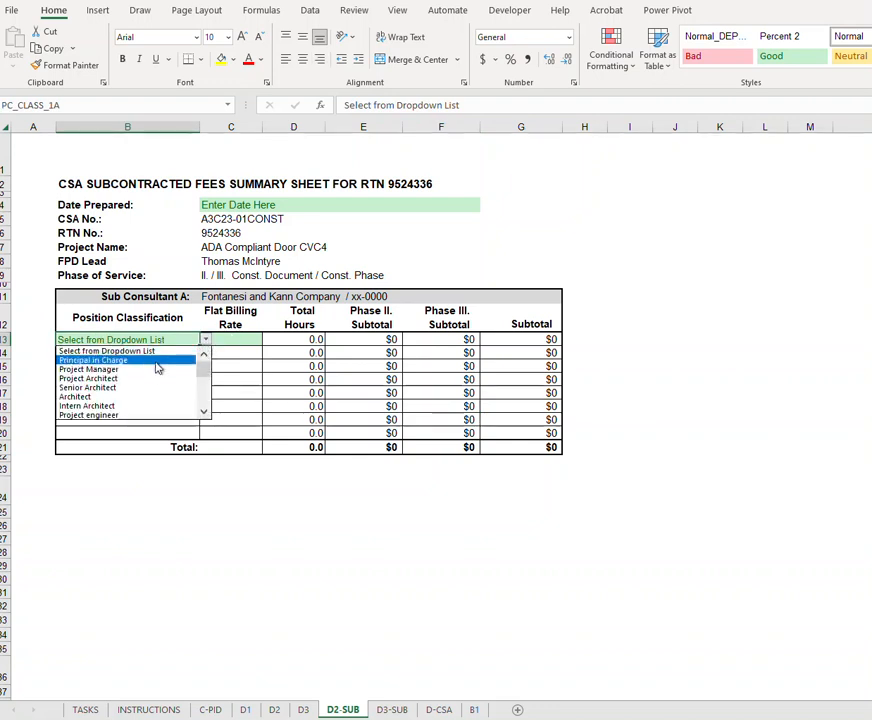
{"action": "left_click", "coordinate": [150, 368]}
{"action": "key", "text": "Return"}
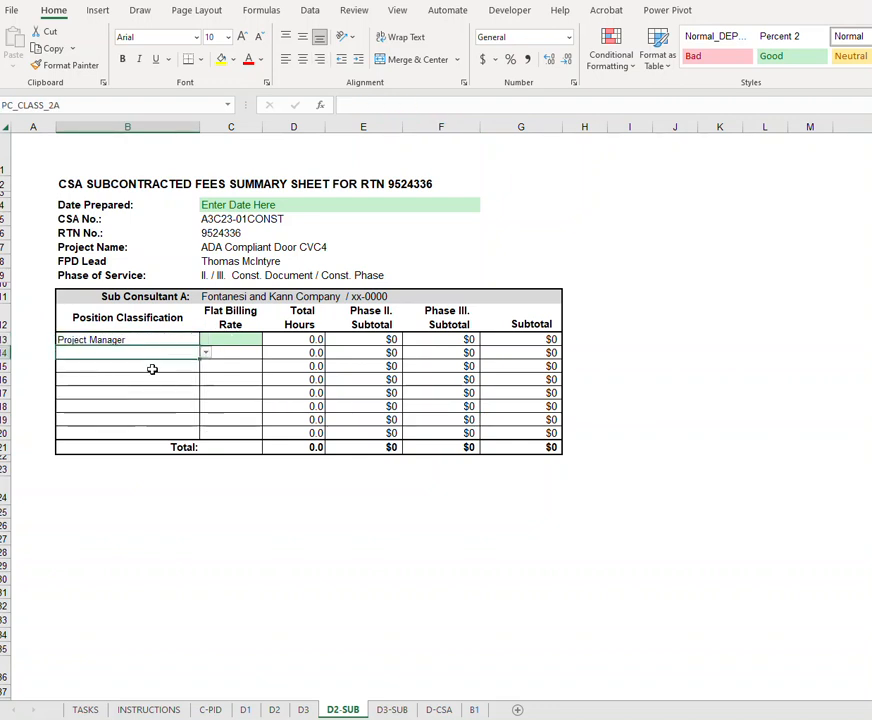
{"action": "left_click", "coordinate": [205, 352]}
{"action": "left_click", "coordinate": [160, 419]}
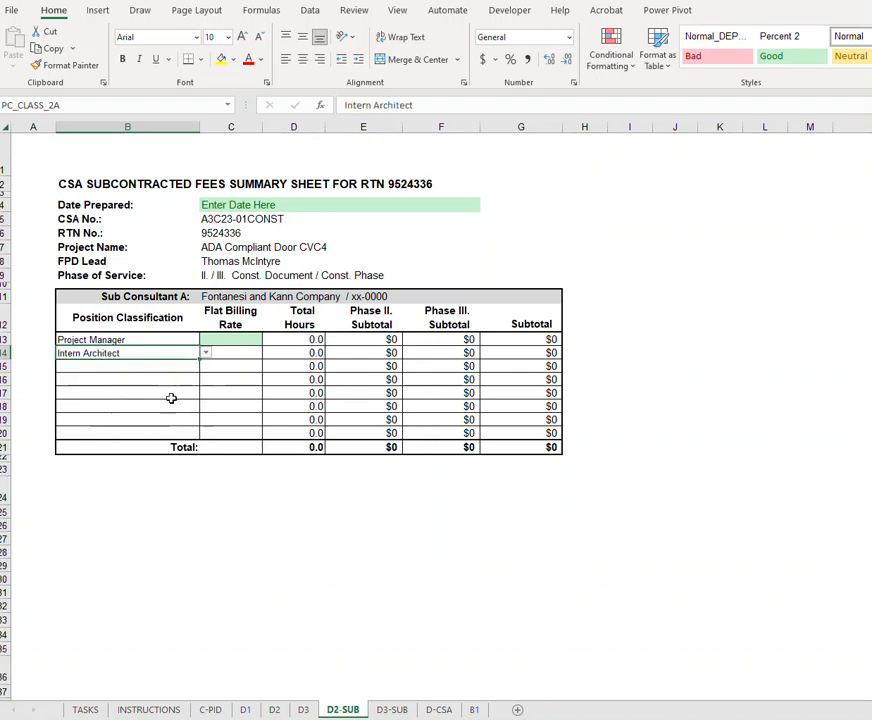
Step: Set Sub Consultant A's flat billing rates to $150 for the Project Manager and $125 for the Intern Architect
{"action": "left_click", "coordinate": [244, 340]}
{"action": "type", "text": "150"}
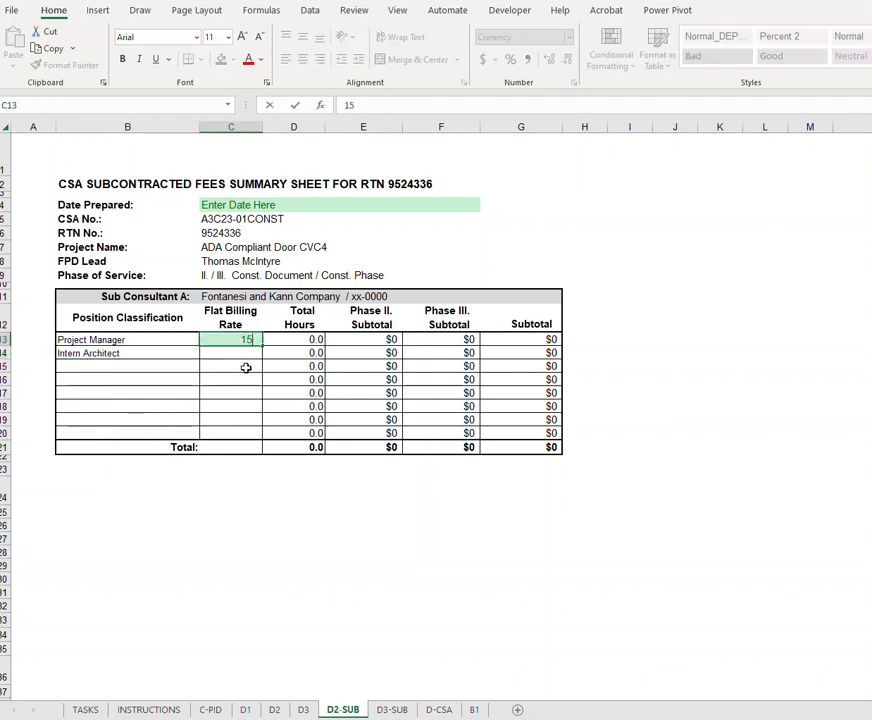
{"action": "key", "text": "Return"}
{"action": "type", "text": "125"}
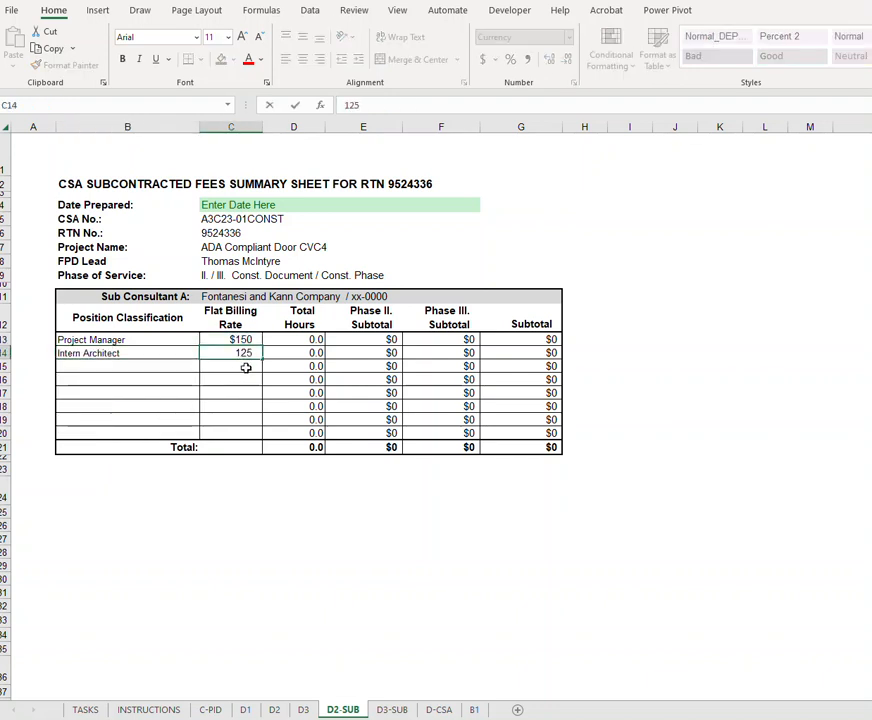
{"action": "key", "text": "Return"}
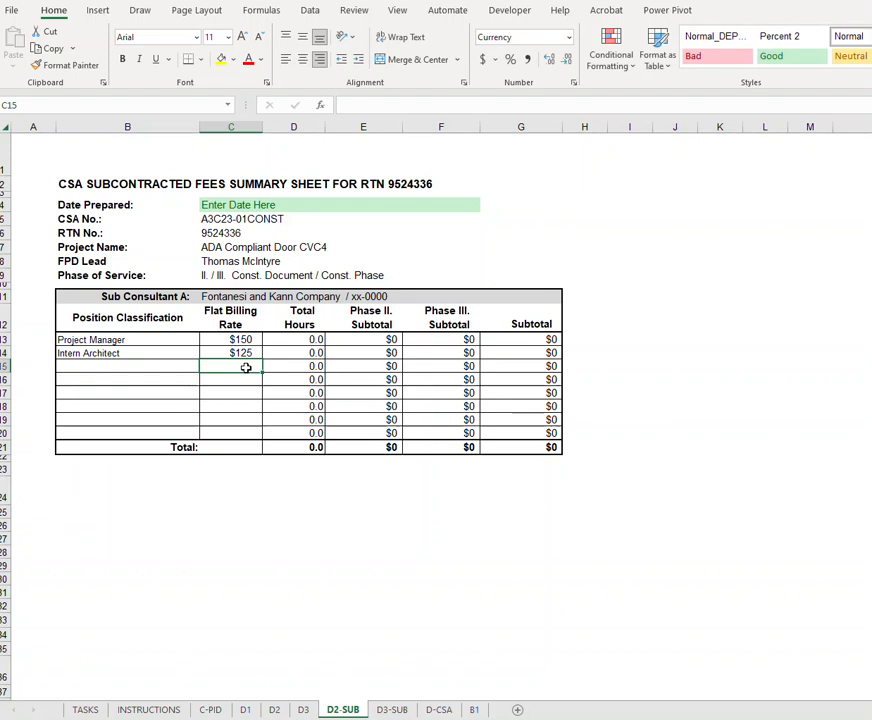
Step: On sheet D2, choose Atwell LLC as the SUB-B subconsultant
{"action": "left_click", "coordinate": [274, 710]}
{"action": "scroll", "coordinate": [335, 578], "scroll_direction": "down", "scroll_amount": 1}
{"action": "left_click", "coordinate": [343, 553]}
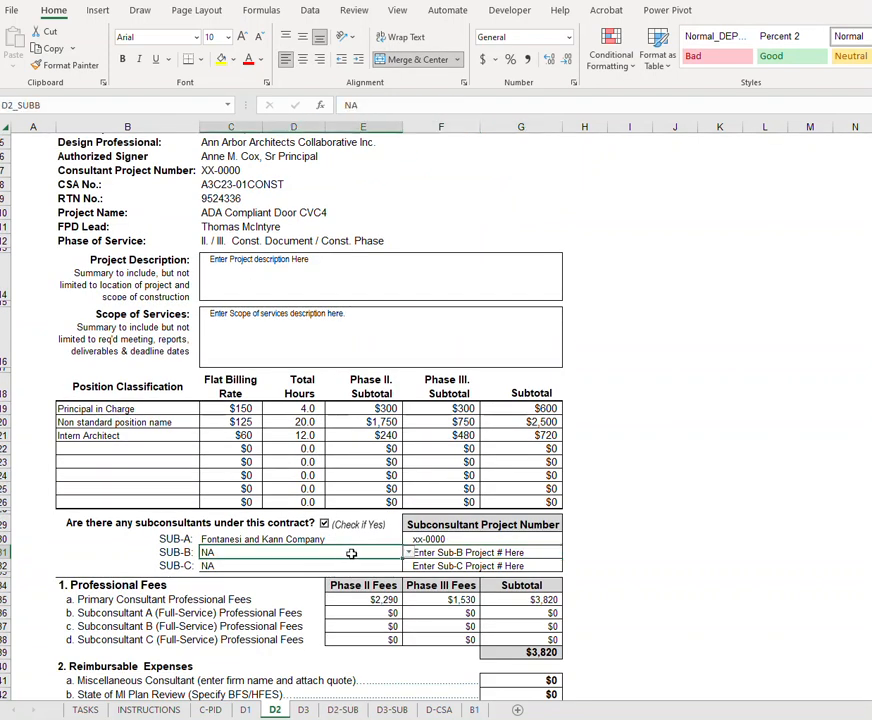
{"action": "left_click", "coordinate": [408, 552]}
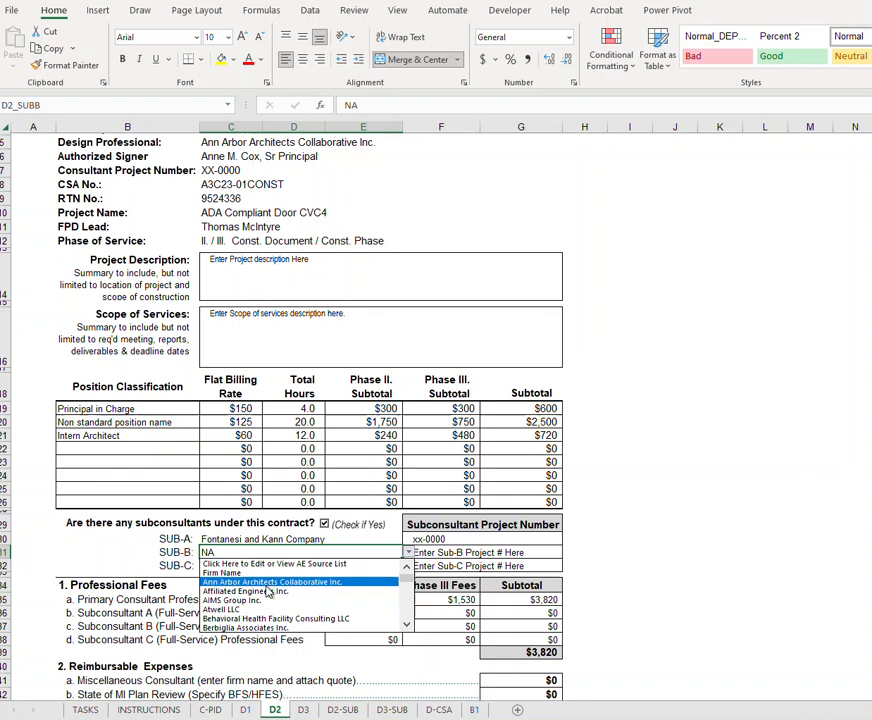
{"action": "left_click", "coordinate": [230, 609]}
{"action": "left_click", "coordinate": [278, 565]}
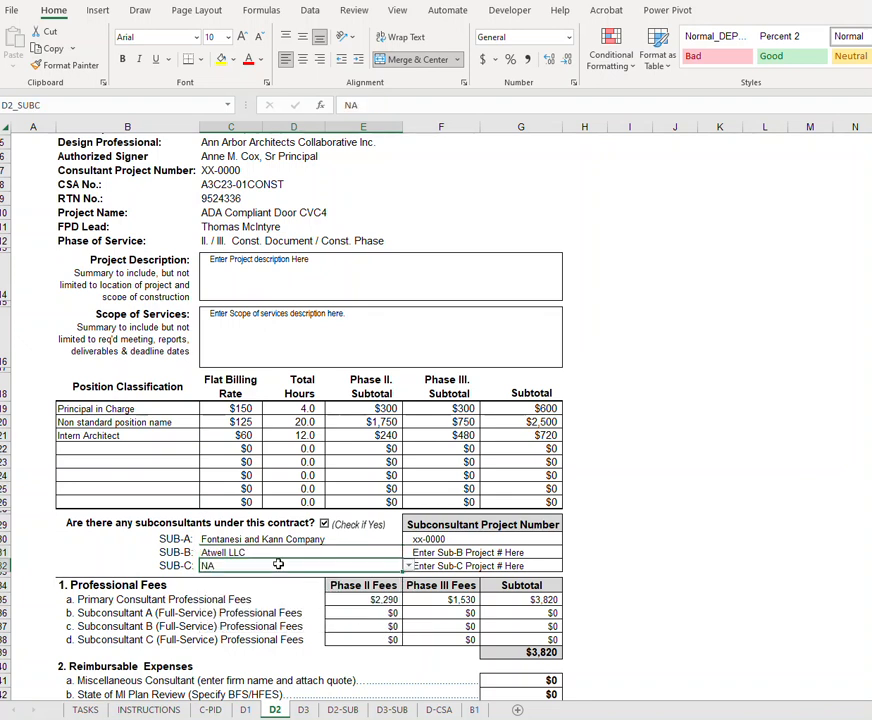
Step: On sheet D2-SUB, choose Senior Architect as Sub Consultant B's first position classification
{"action": "left_click", "coordinate": [342, 709]}
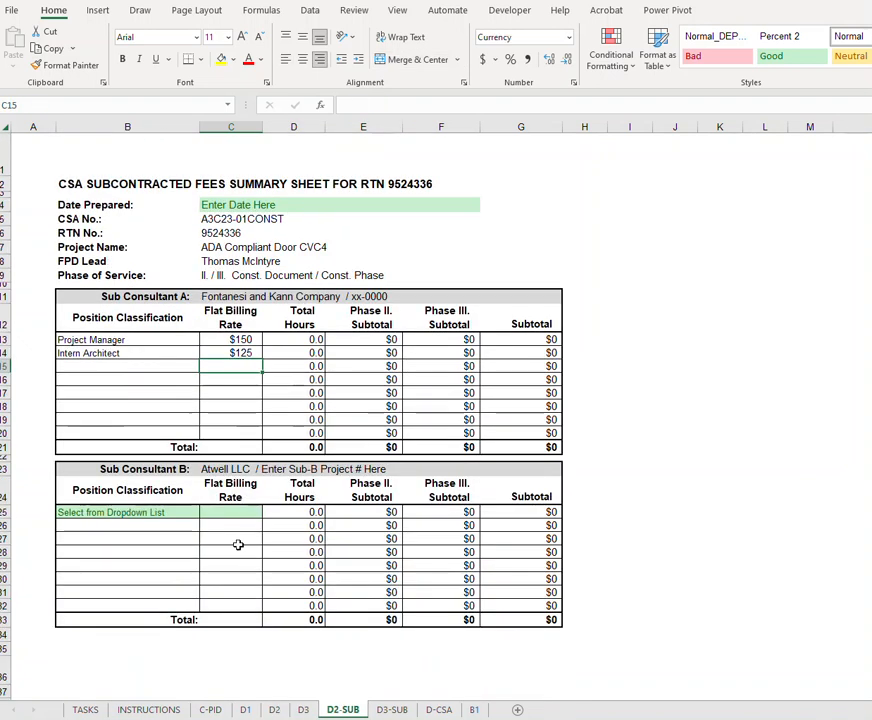
{"action": "left_click", "coordinate": [172, 511]}
{"action": "left_click", "coordinate": [205, 512]}
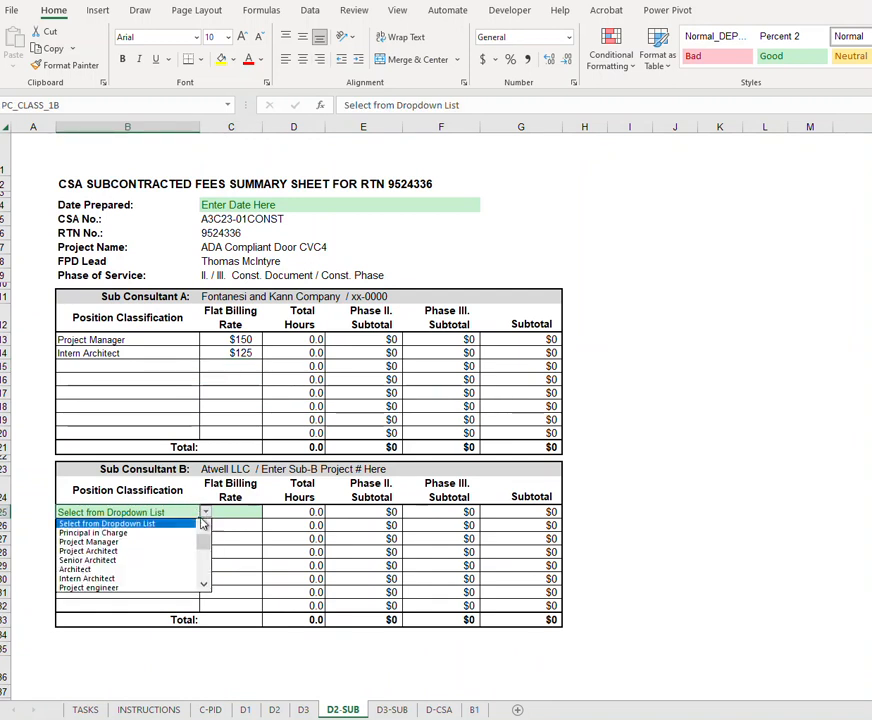
{"action": "left_click", "coordinate": [163, 560]}
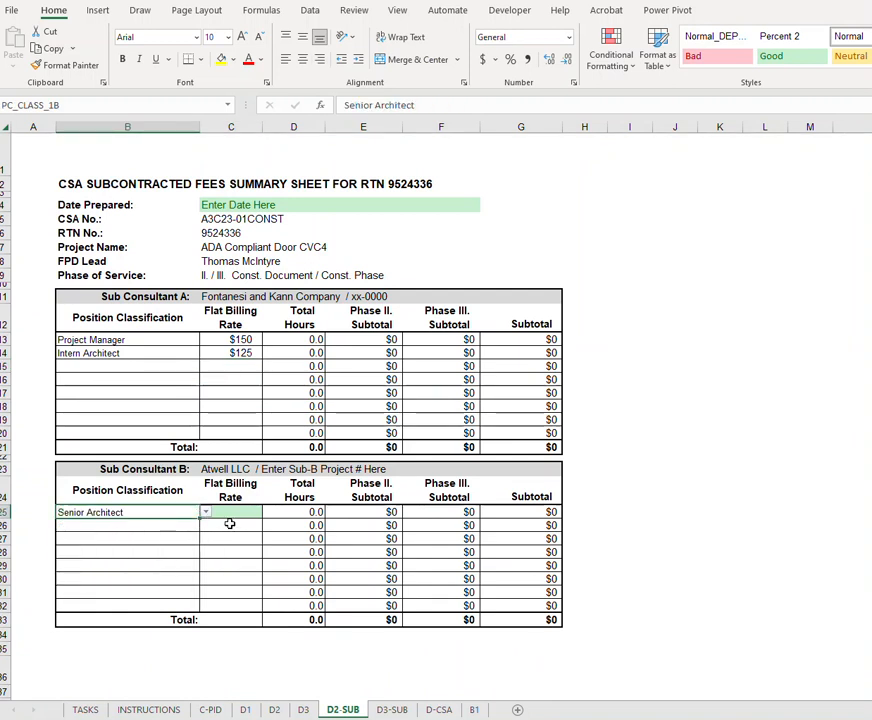
Step: Set the flat billing rate for Sub Consultant B's Senior Architect to $150
{"action": "key", "text": "Tab"}
{"action": "type", "text": "150"}
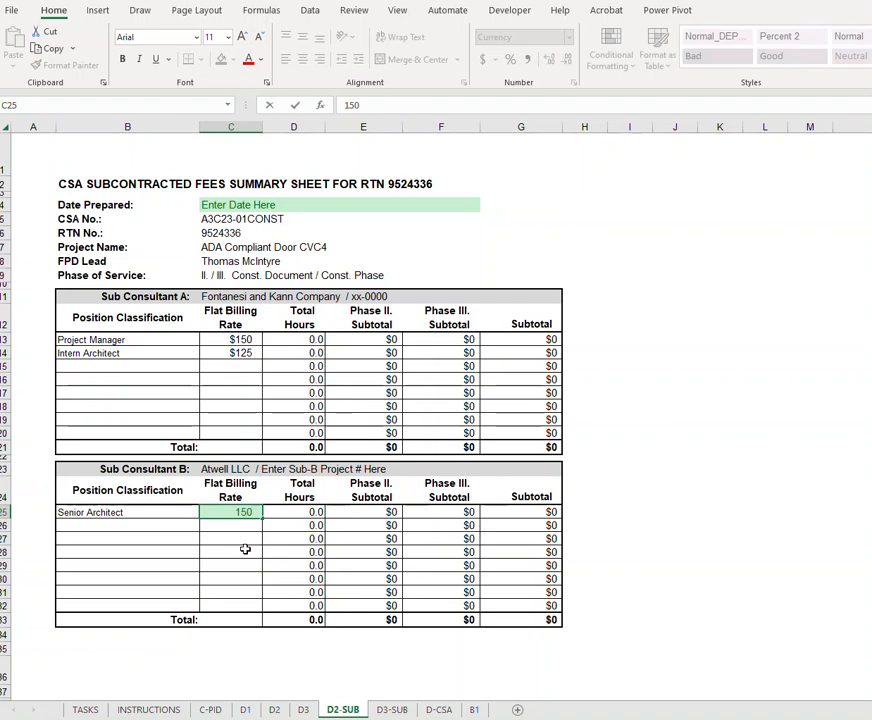
{"action": "key", "text": "Return"}
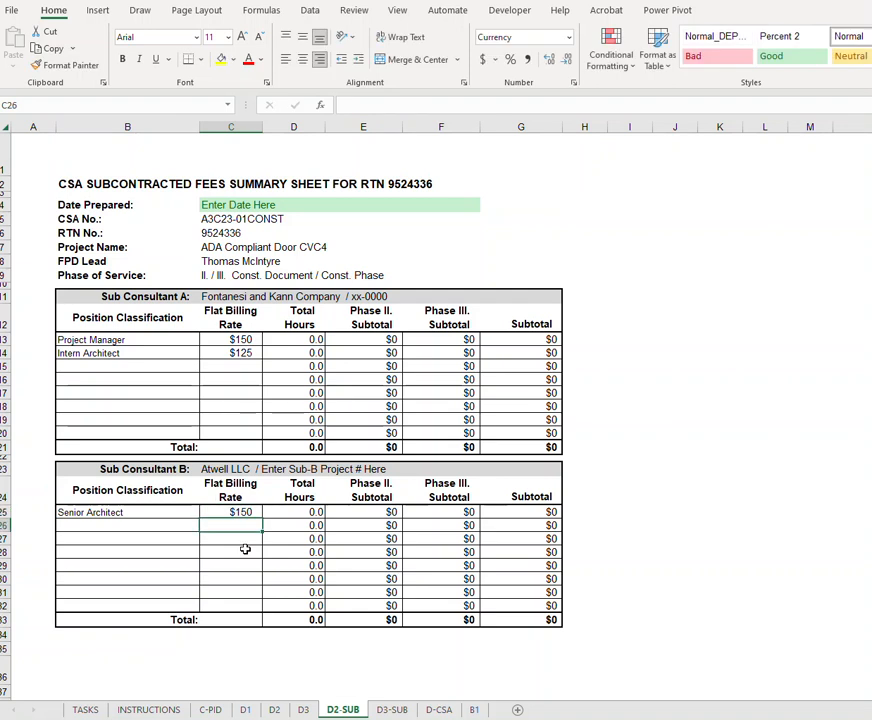
Step: On sheet D3-SUB, filter the SUB-A column by cell color to show only rows with no fill
{"action": "left_click", "coordinate": [392, 709]}
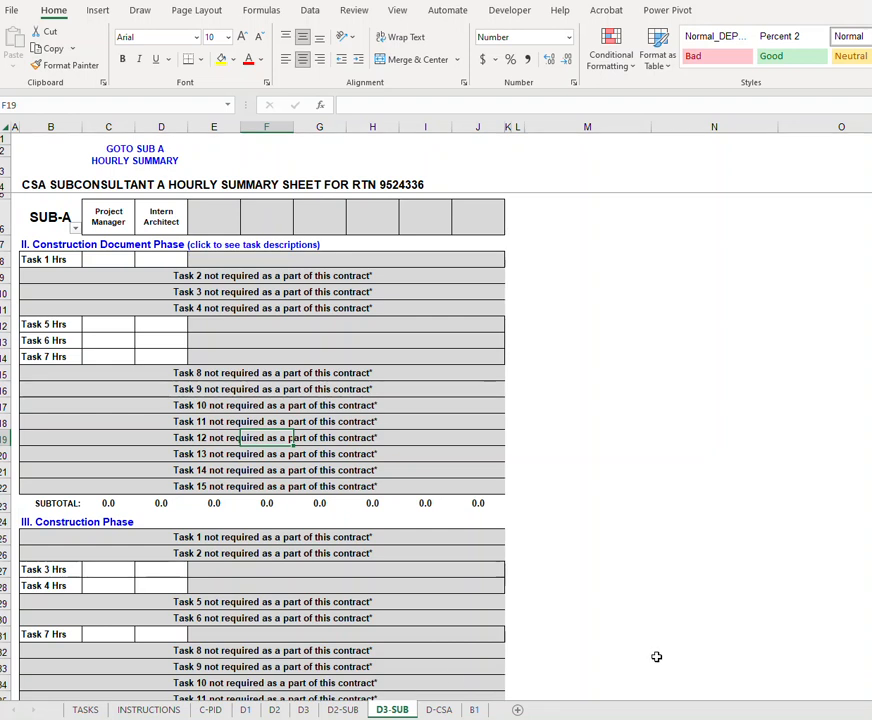
{"action": "left_click", "coordinate": [75, 228]}
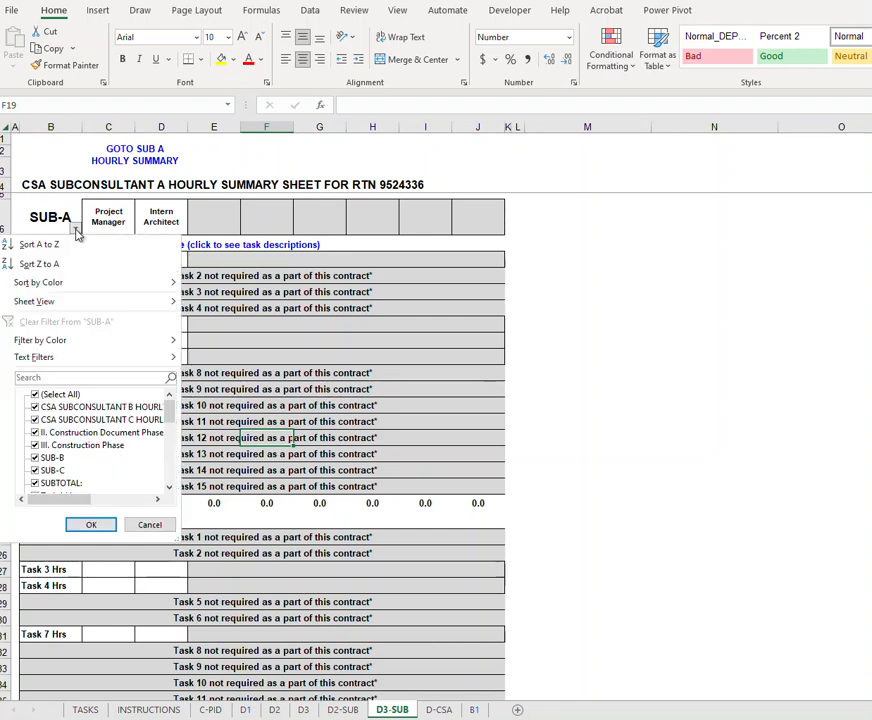
{"action": "mouse_move", "coordinate": [160, 340]}
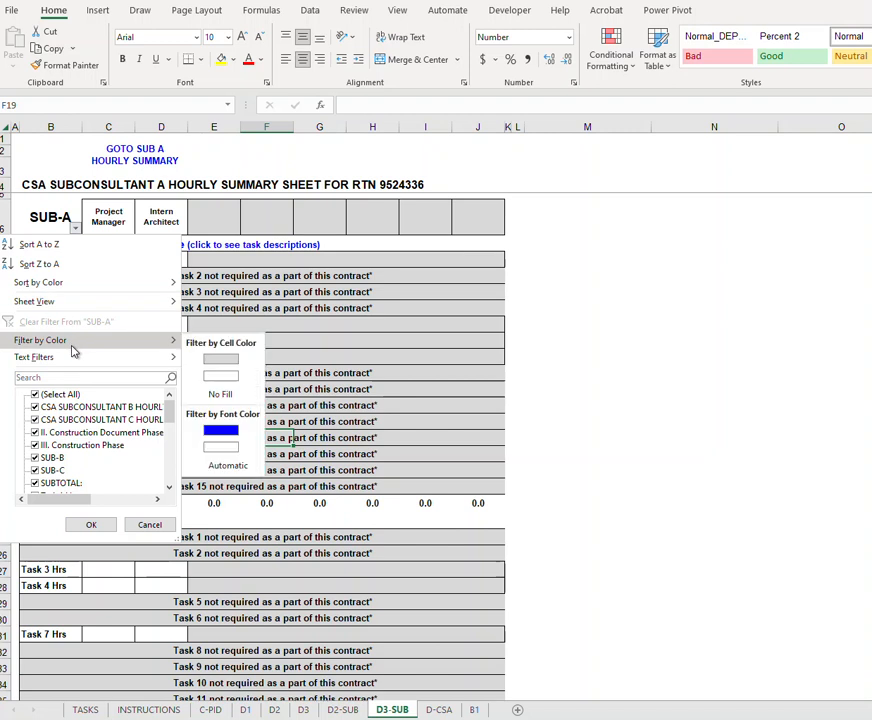
{"action": "left_click", "coordinate": [230, 396]}
Step: For SUB-A's Construction Document Phase, enter 8 Project Manager hours for Task 1 and 5 Intern Architect hours for Task 5
{"action": "left_click", "coordinate": [122, 262]}
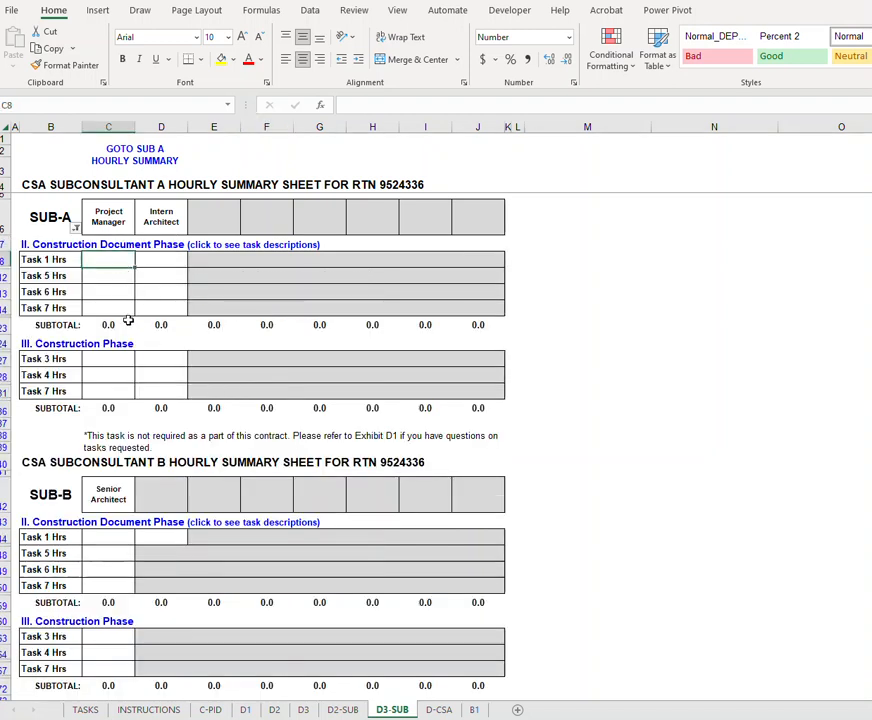
{"action": "type", "text": "8"}
{"action": "key", "text": "Return"}
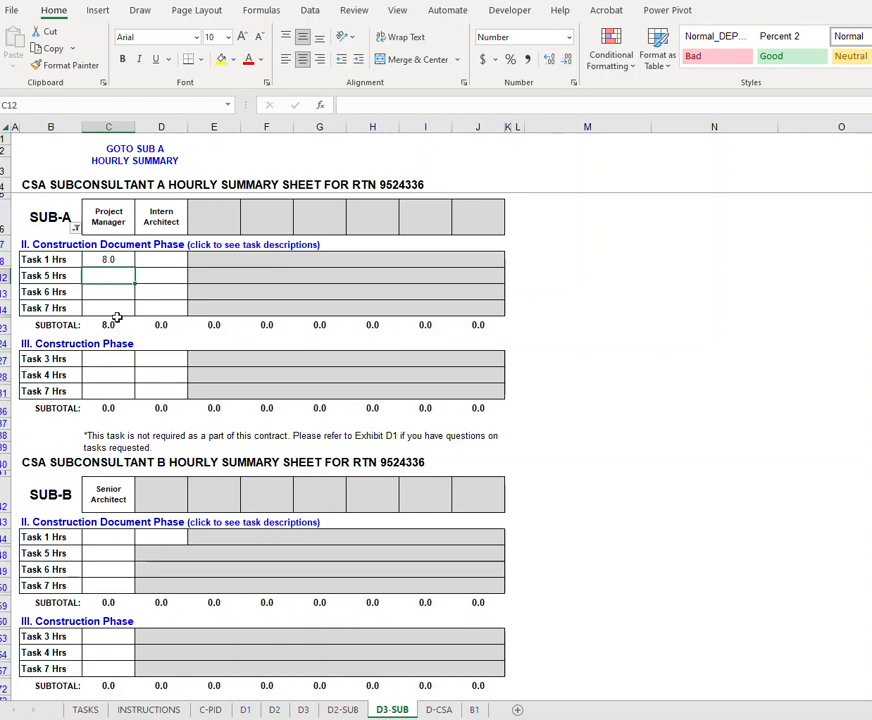
{"action": "left_click", "coordinate": [156, 281]}
{"action": "type", "text": "5"}
{"action": "key", "text": "Return"}
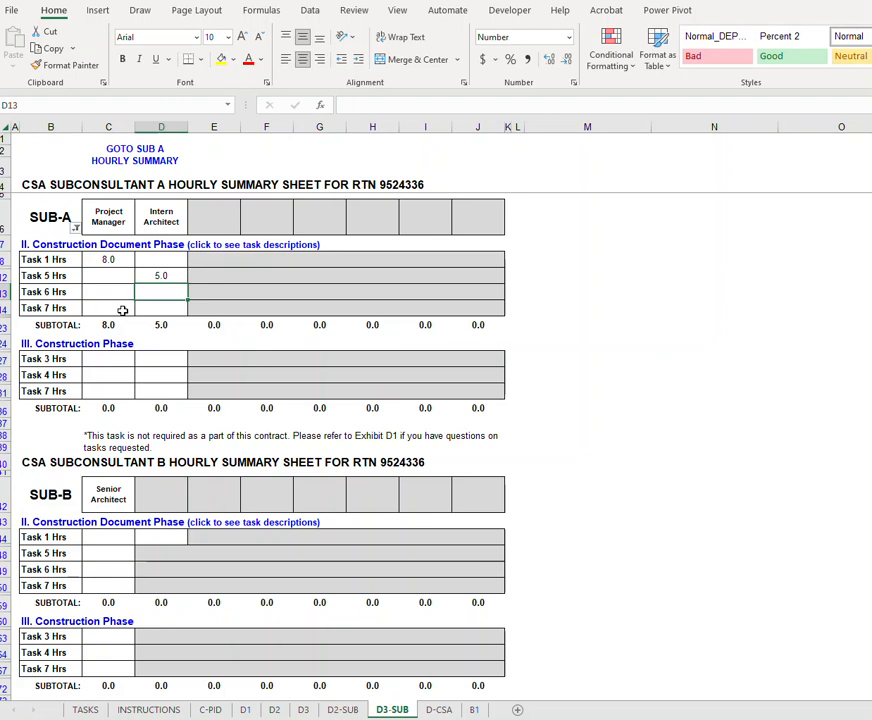
Step: For SUB-A's Construction Phase, enter 4 Project Manager hours for Task 4 and 2 Intern Architect hours for Task 7
{"action": "left_click", "coordinate": [106, 375]}
{"action": "type", "text": "4"}
{"action": "key", "text": "Return"}
{"action": "left_click", "coordinate": [166, 392]}
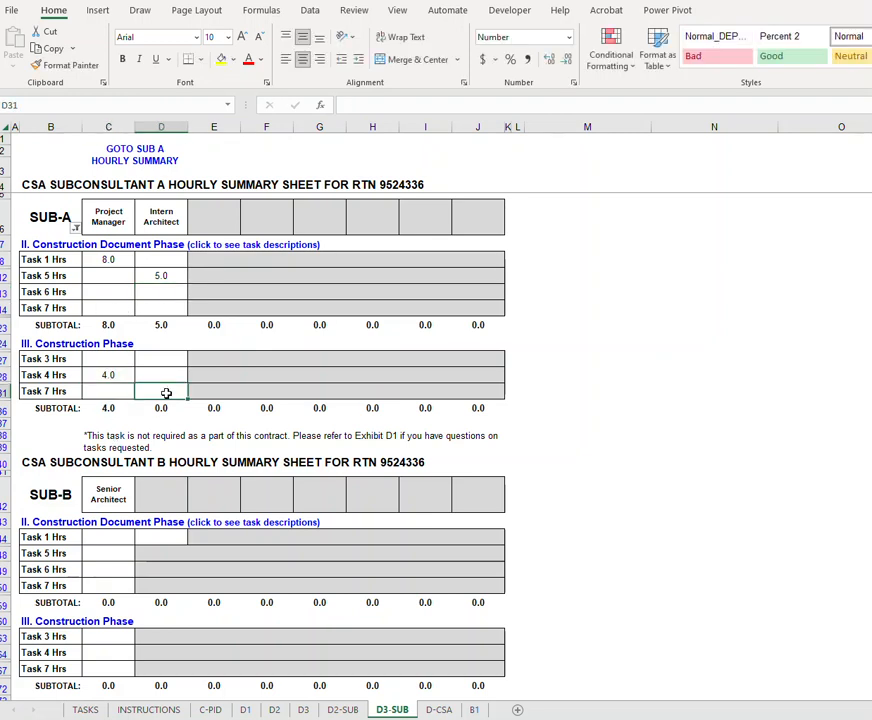
{"action": "type", "text": "2"}
{"action": "key", "text": "Return"}
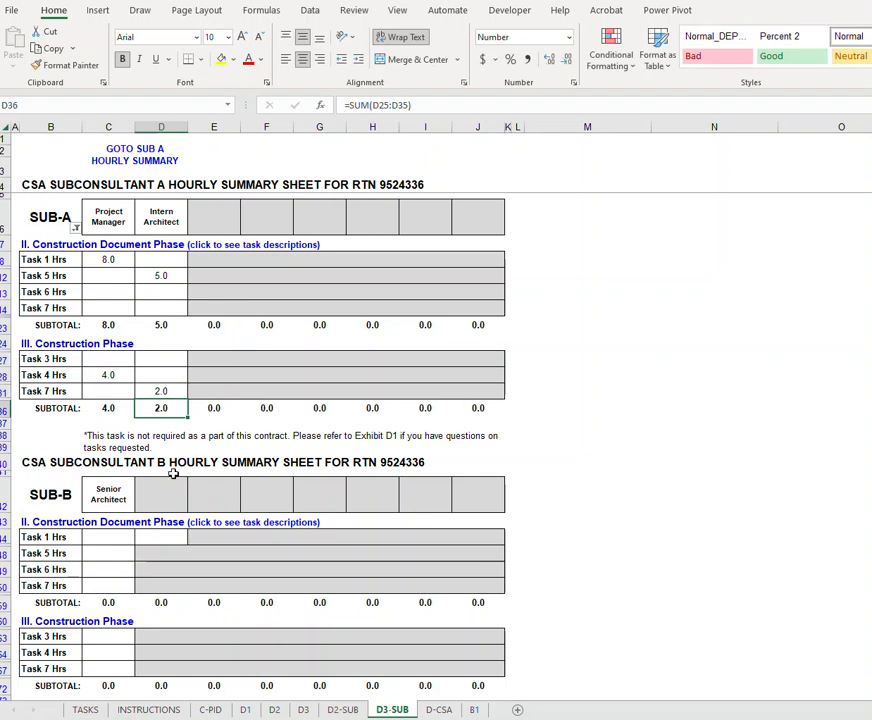
Step: Enter SUB-B's Senior Architect hours: 6 for Construction Document Phase Task 1 and 3 for Construction Phase Task 4
{"action": "scroll", "coordinate": [146, 529], "scroll_direction": "down", "scroll_amount": 2}
{"action": "left_click", "coordinate": [105, 469]}
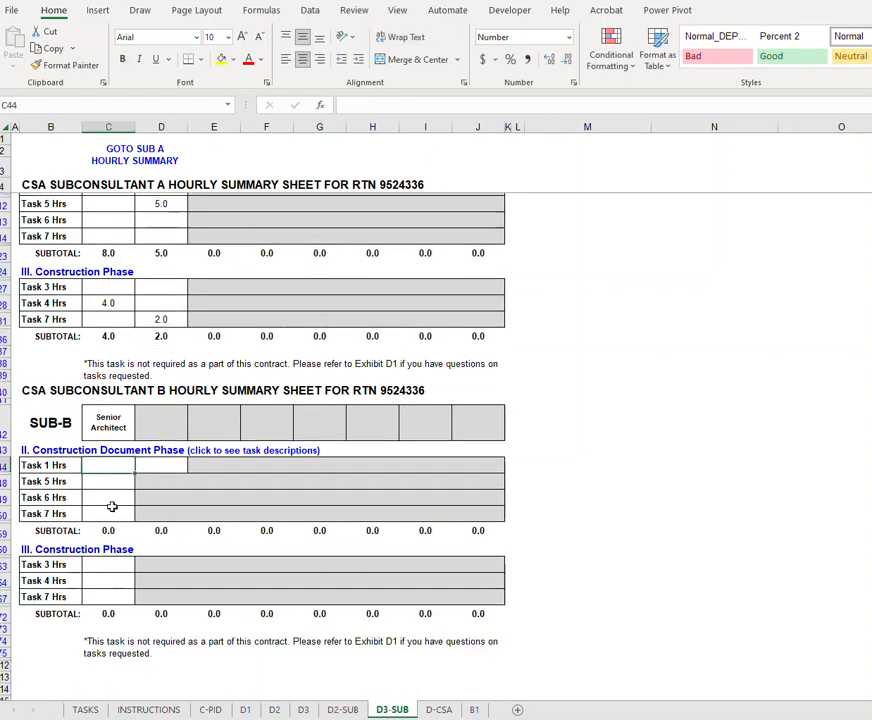
{"action": "type", "text": "6"}
{"action": "key", "text": "Return"}
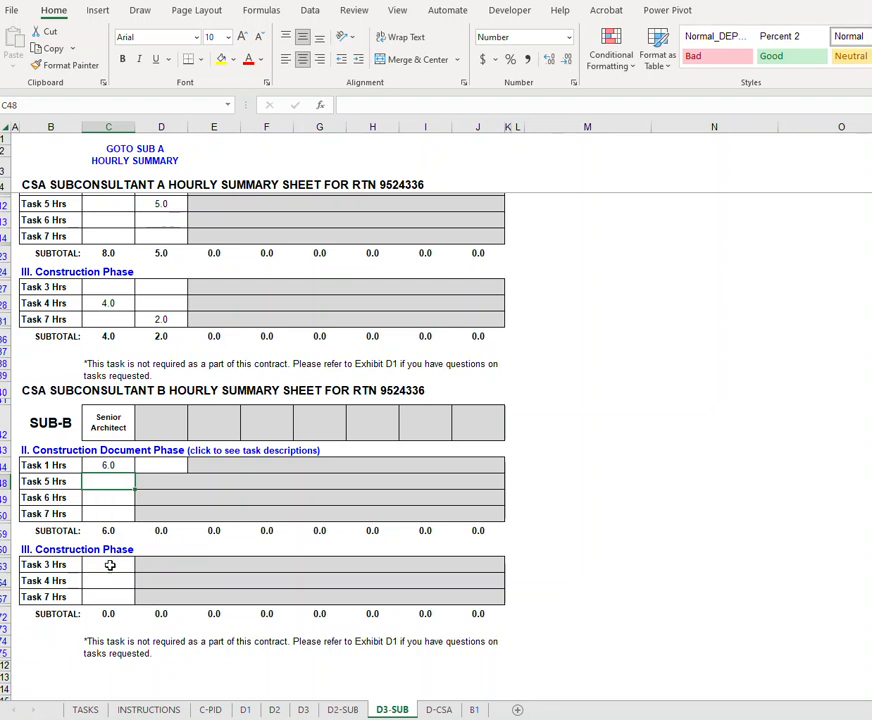
{"action": "left_click", "coordinate": [115, 577]}
{"action": "type", "text": "3"}
{"action": "key", "text": "Return"}
{"action": "scroll", "coordinate": [190, 537], "scroll_direction": "up", "scroll_amount": 2}
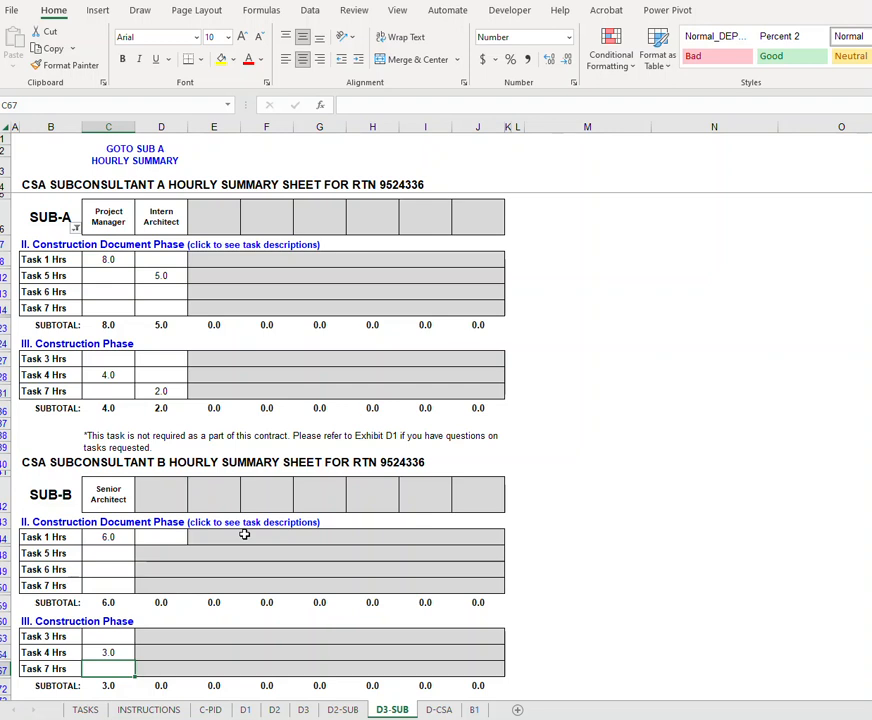
Step: On sheet D-CSA, open the linked printing tips video in the browser and return to the Excel workbook
{"action": "left_click", "coordinate": [437, 710]}
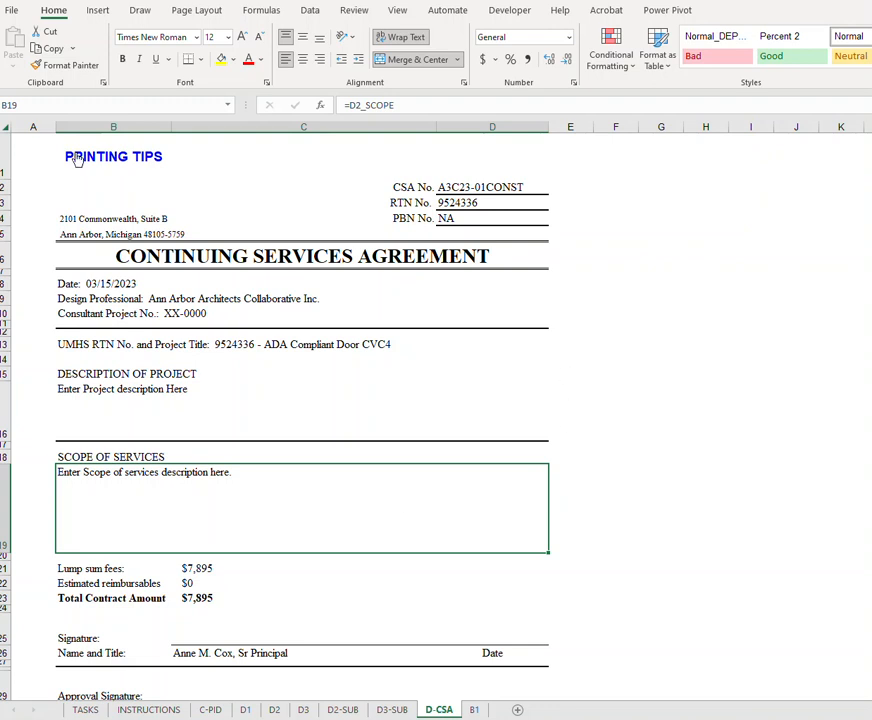
{"action": "left_click", "coordinate": [113, 156]}
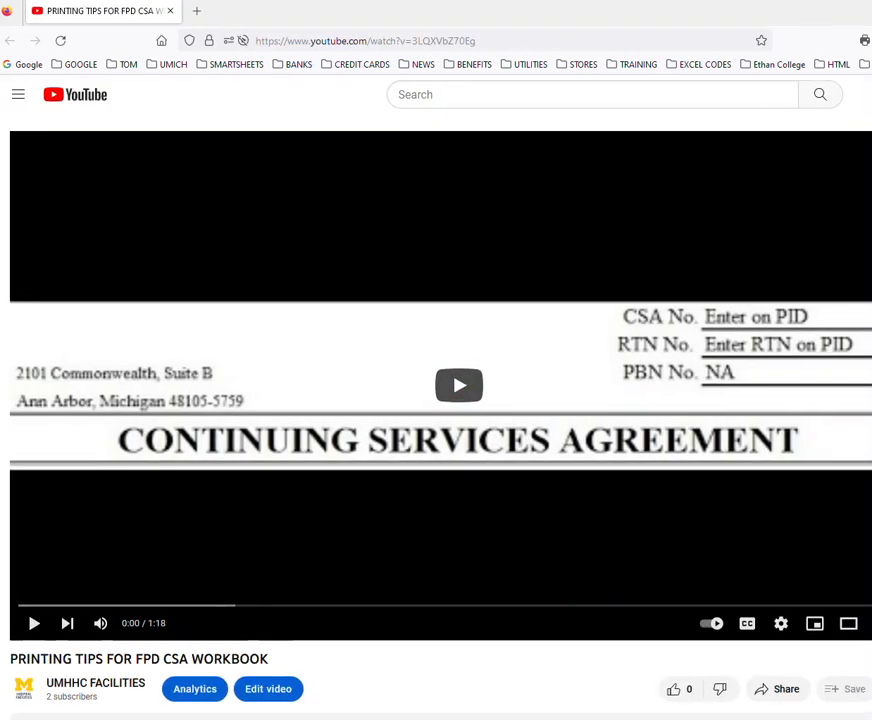
{"action": "key", "text": "alt+Tab"}
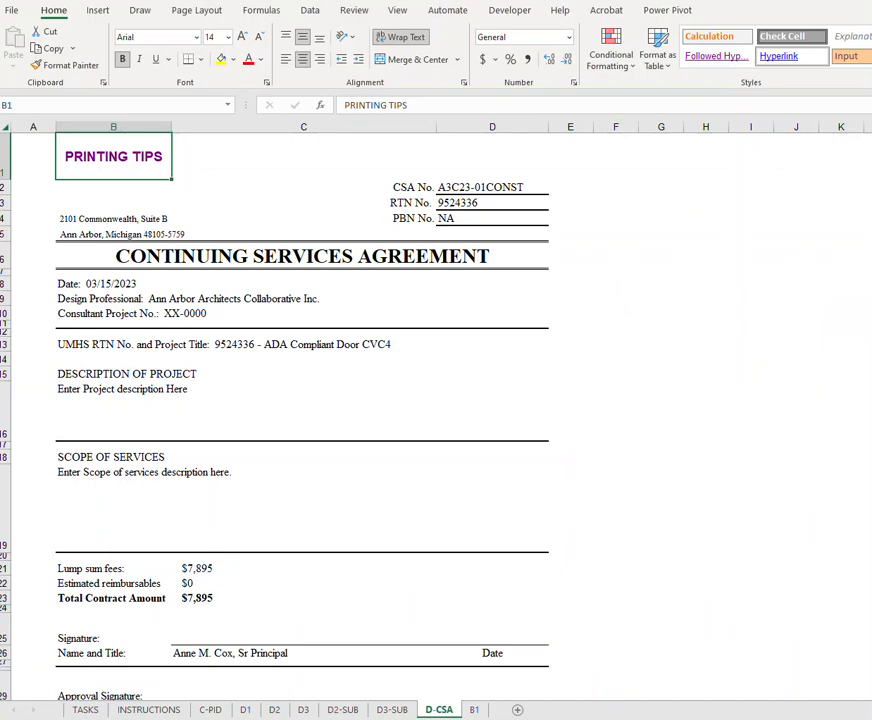